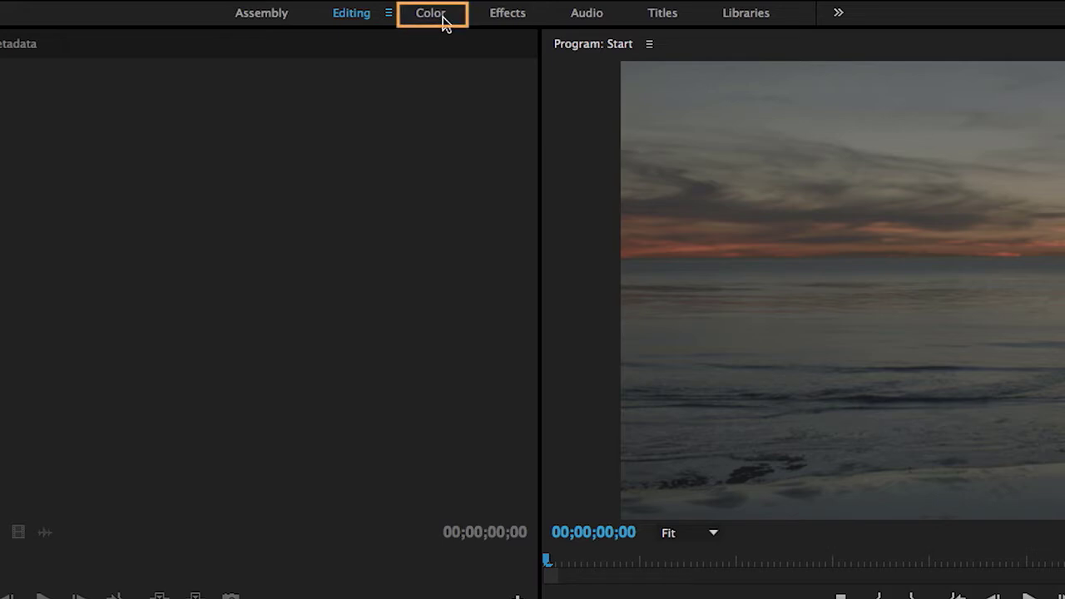
# - Switch to the Color workspace and set the Lumetri Scopes display to the Histogram preset
pyautogui.click(443, 17)
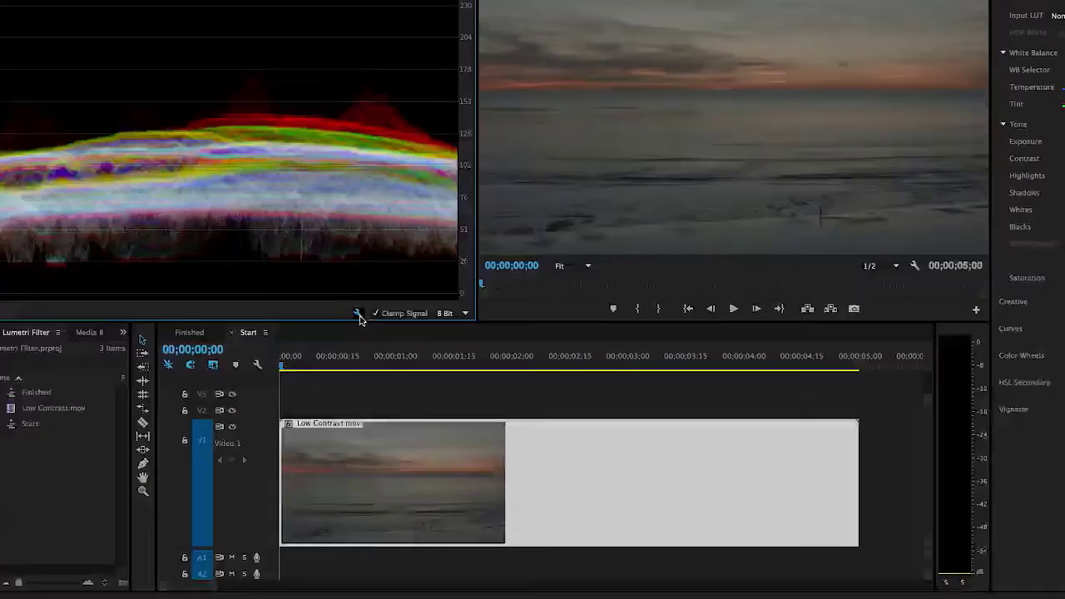
pyautogui.click(331, 353)
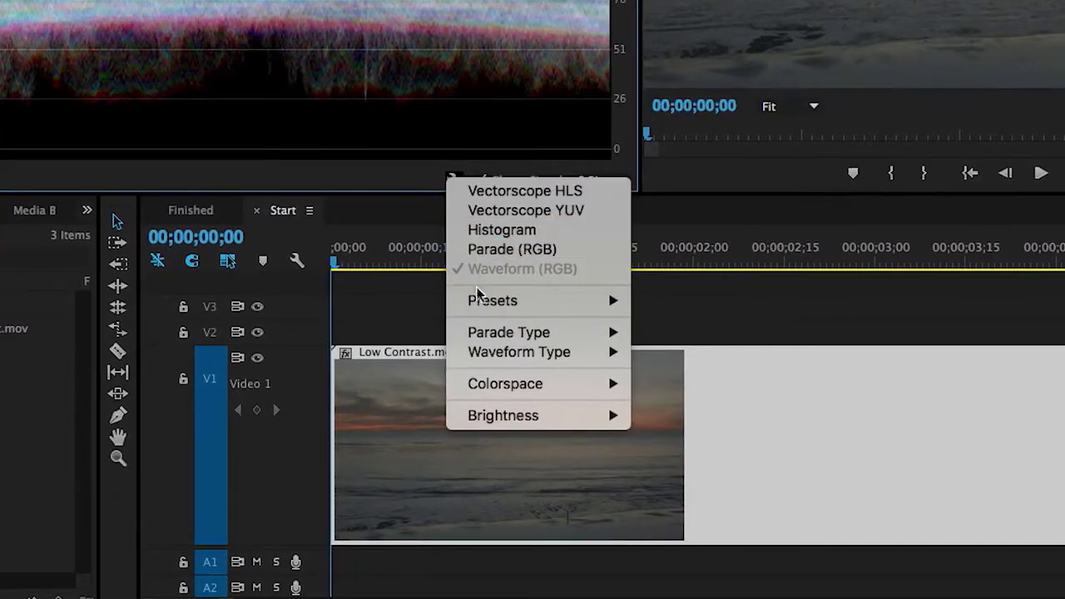
pyautogui.moveTo(425, 351)
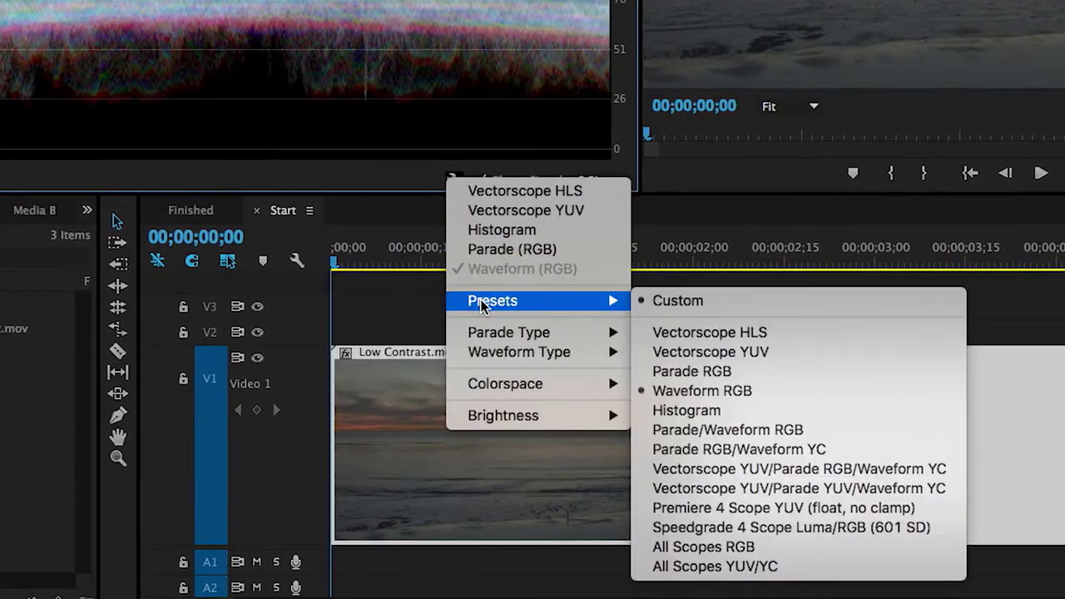
pyautogui.click(694, 411)
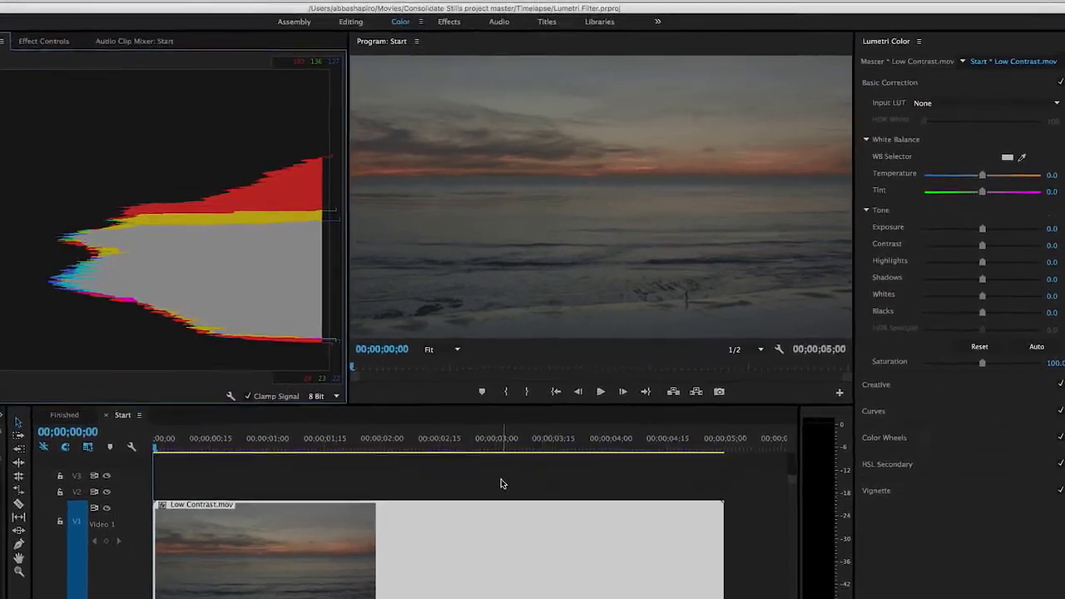
# - Play part of the Low Contrast.mov clip, check its applied effects in Effect Controls, and return to the Lumetri Scopes
pyautogui.press('space')
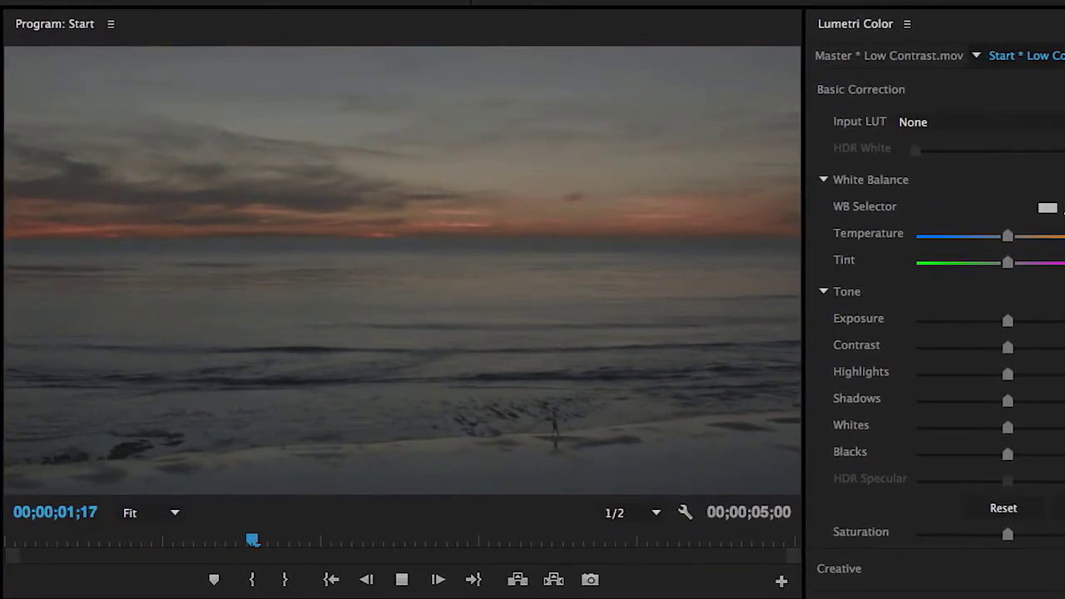
pyautogui.press('space')
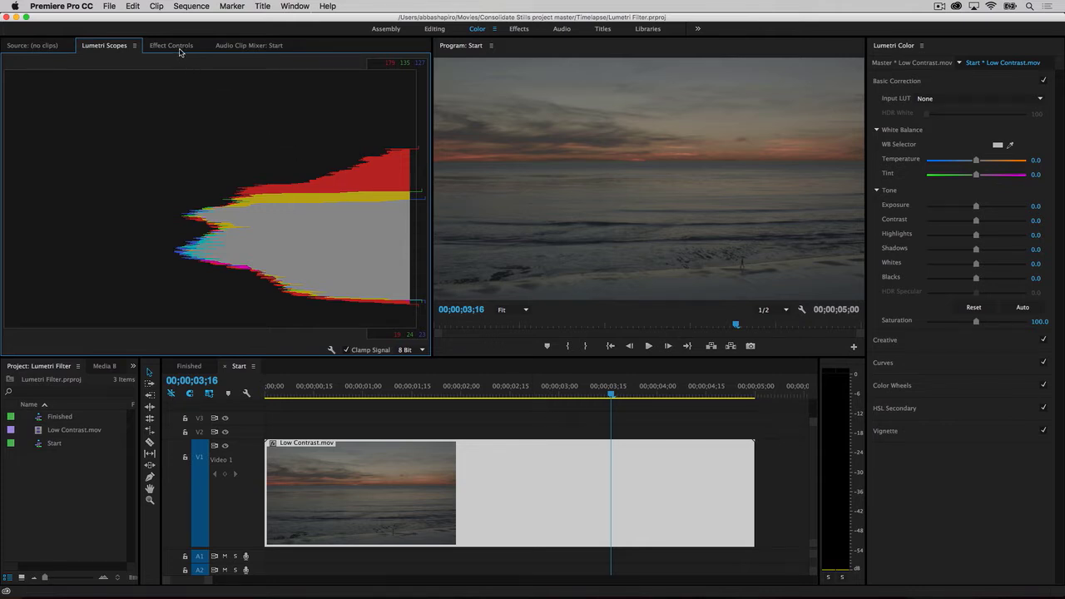
pyautogui.click(178, 48)
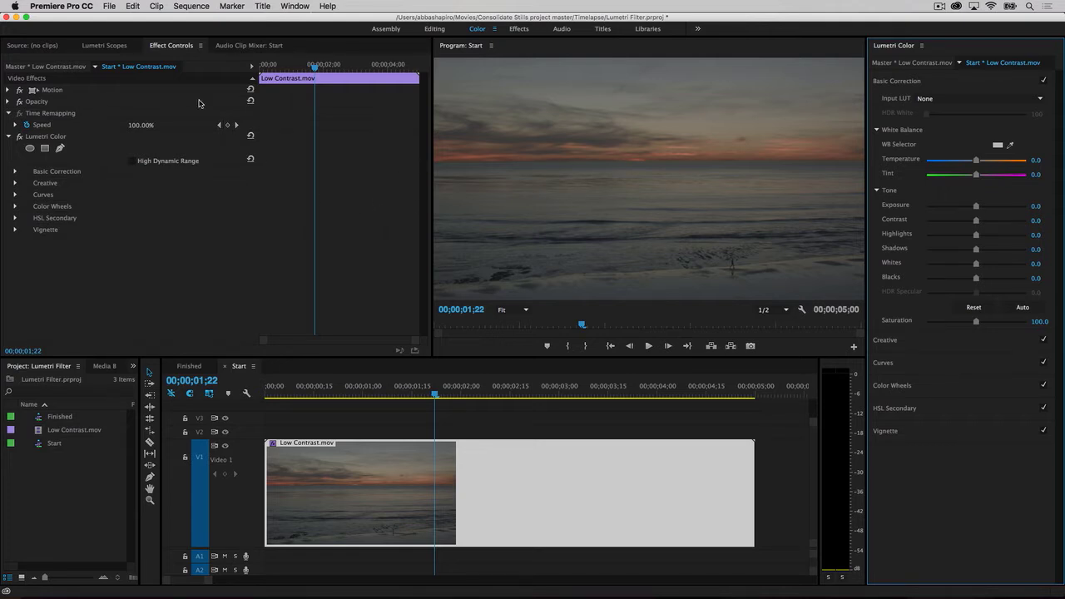
pyautogui.click(121, 45)
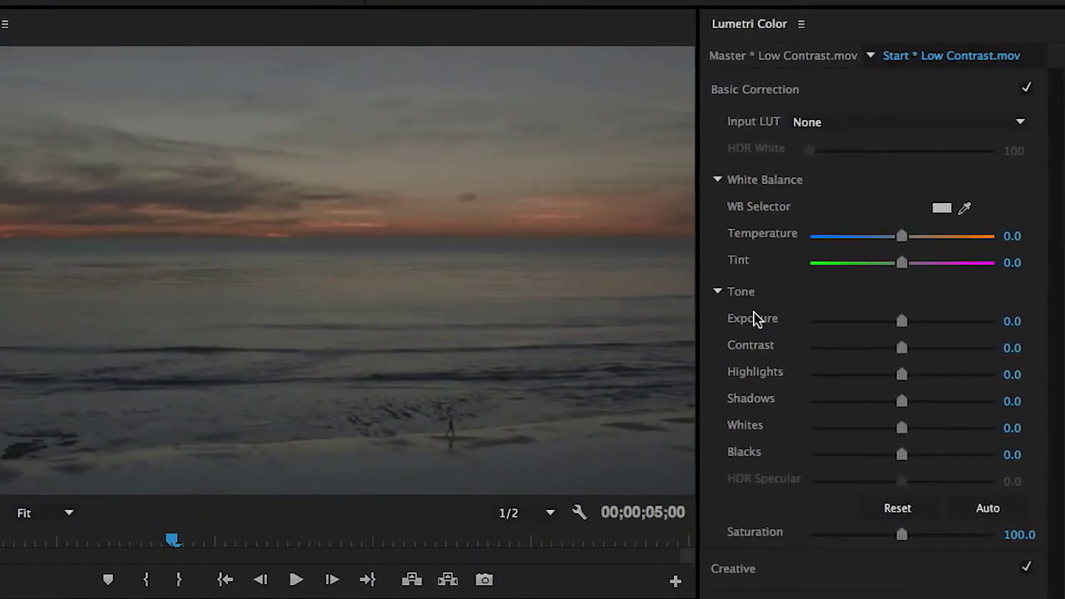
# - Set the clip's white balance by sampling a neutral area of the image, giving Temperature 13.4 and Tint 11.8
pyautogui.click(814, 337)
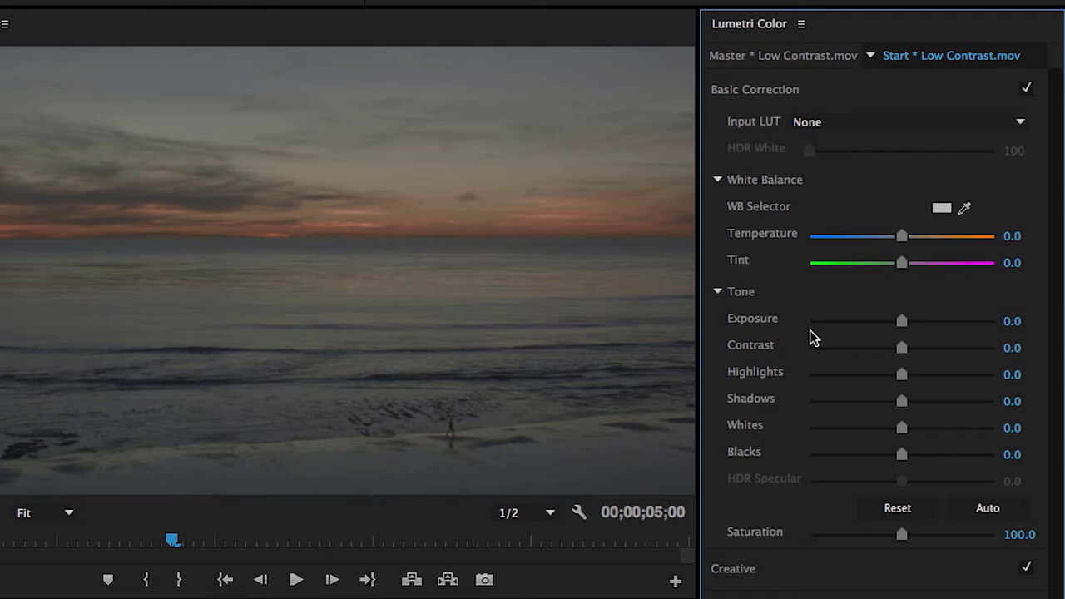
pyautogui.click(965, 207)
pyautogui.click(387, 466)
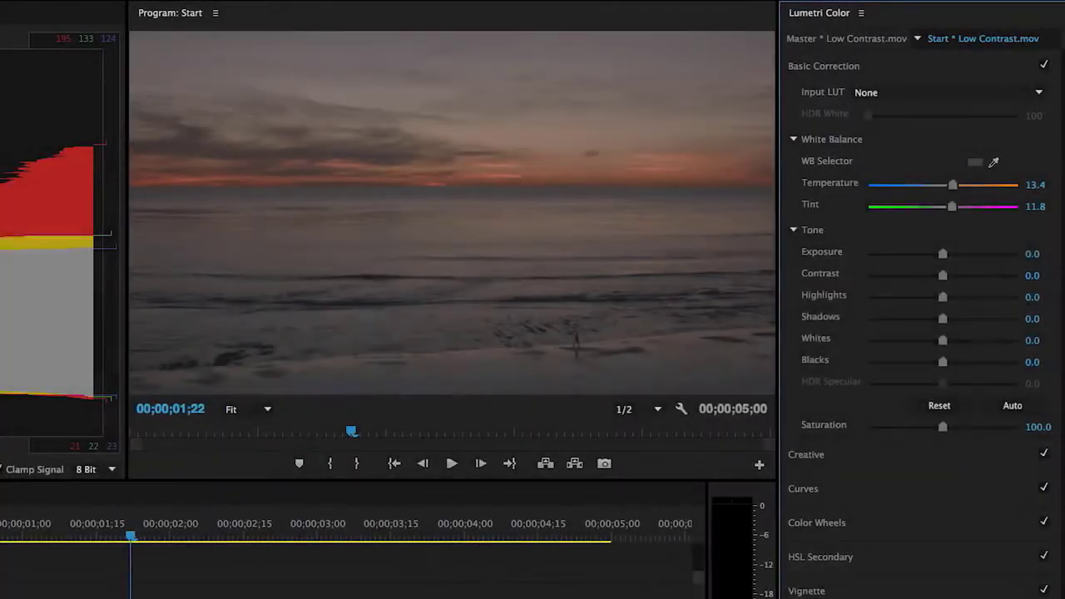
# - Adjust the clip's tone in Basic Correction: Exposure 0.1, Contrast 56.7, Blacks -27.8 and Whites 73.3
pyautogui.moveTo(940, 257); pyautogui.dragTo(986, 282)
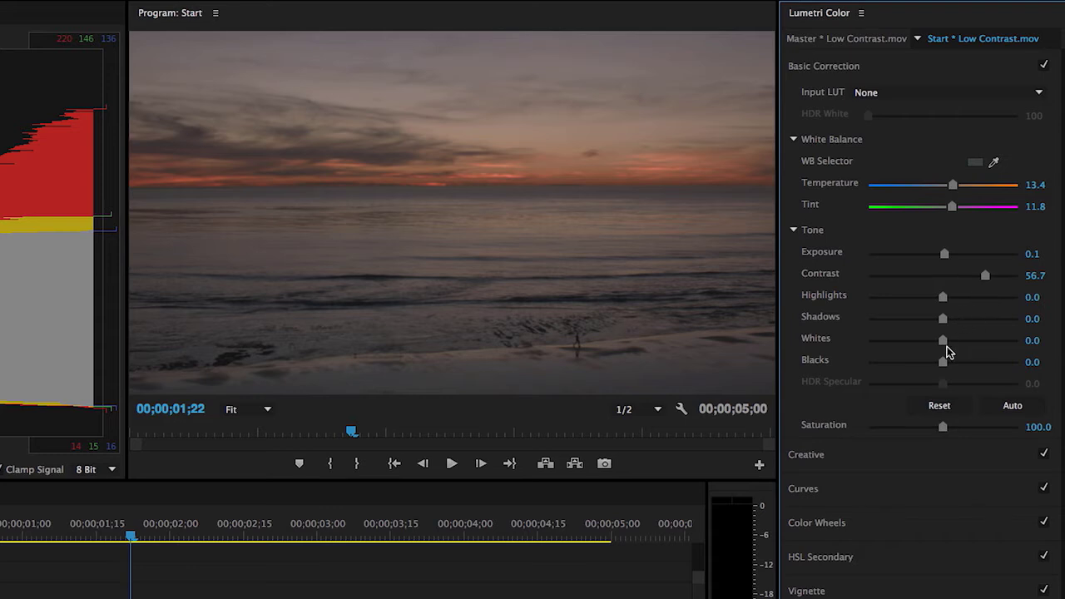
pyautogui.moveTo(941, 361); pyautogui.dragTo(922, 369)
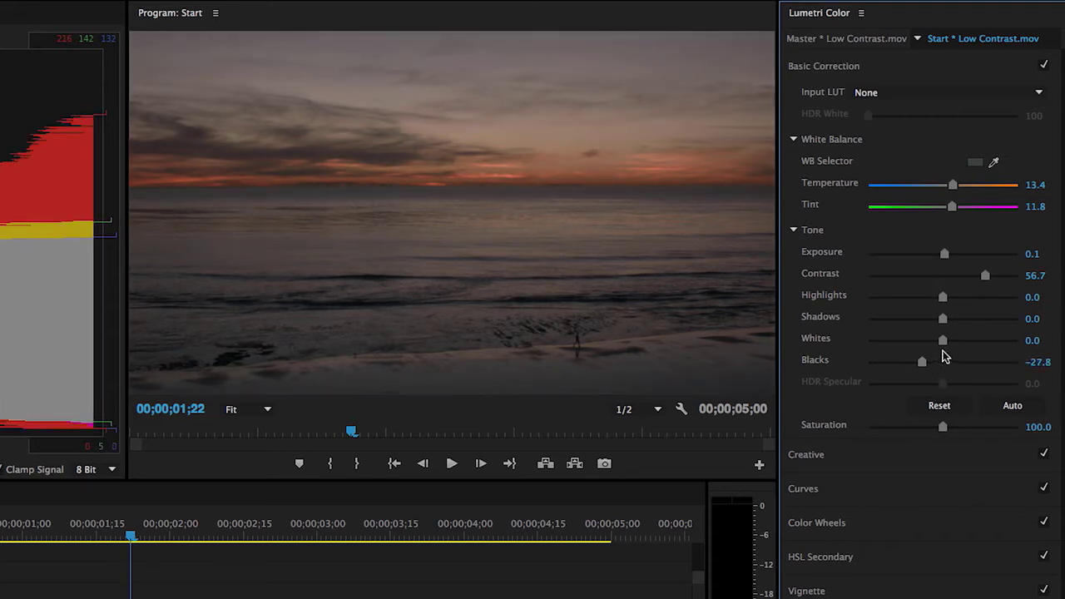
pyautogui.moveTo(944, 339); pyautogui.dragTo(998, 340)
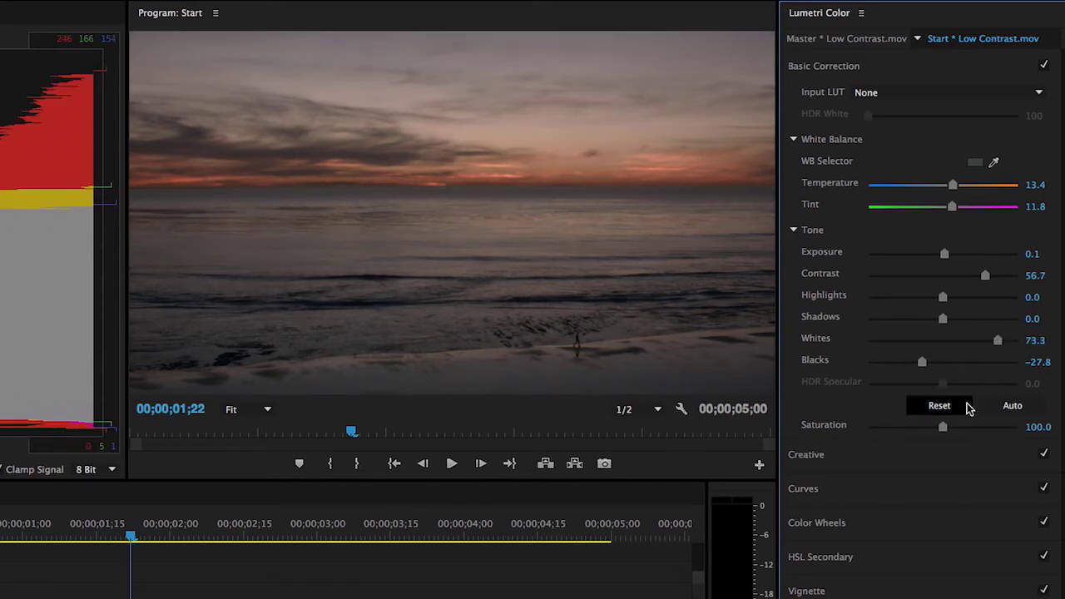
# - Browse the previews of the Creative looks and try Fuji REALA 500D Kodak 2393 (by Adobe) on the clip
pyautogui.click(898, 460)
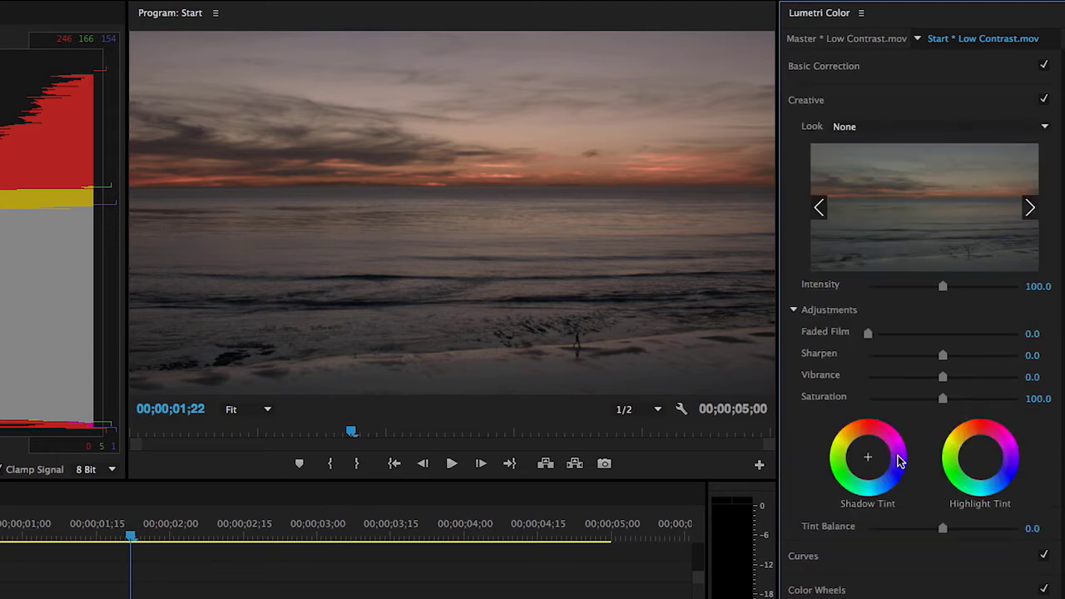
pyautogui.click(1030, 210)
pyautogui.click(1031, 210)
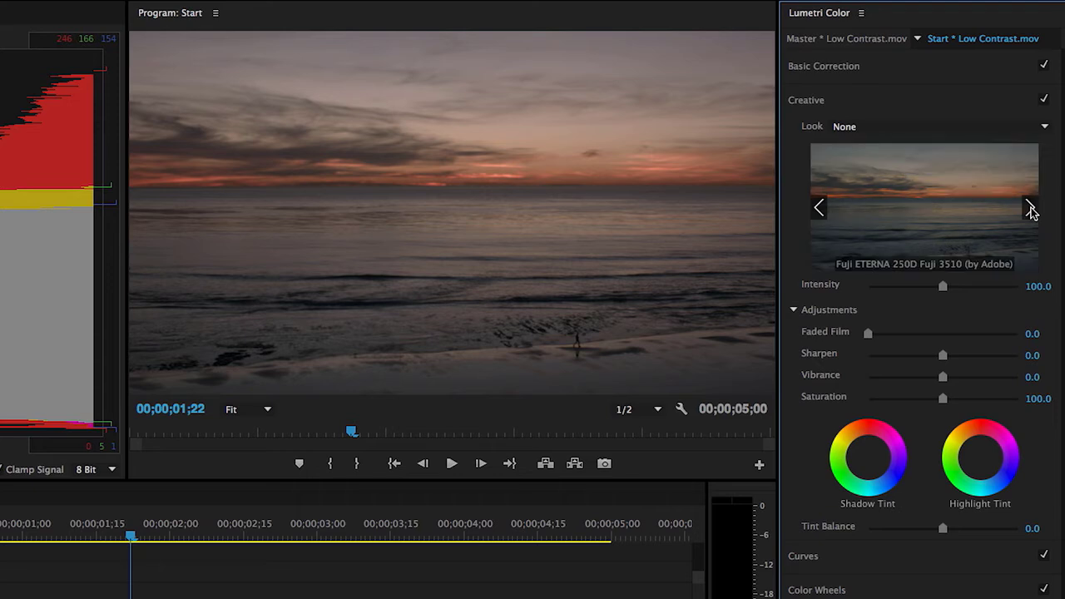
pyautogui.click(1031, 210)
pyautogui.click(1030, 209)
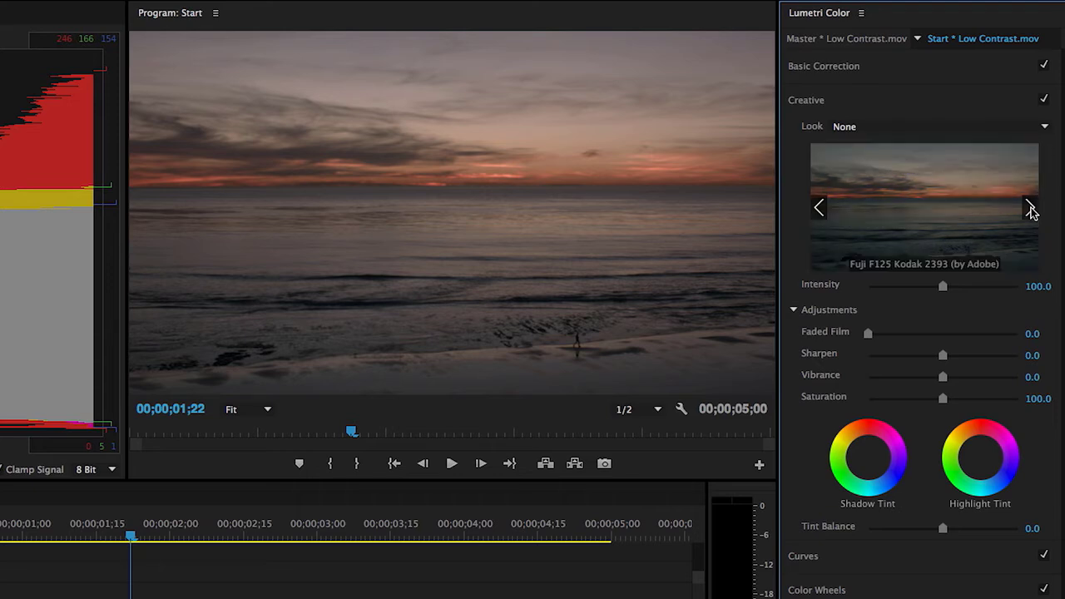
pyautogui.click(1031, 210)
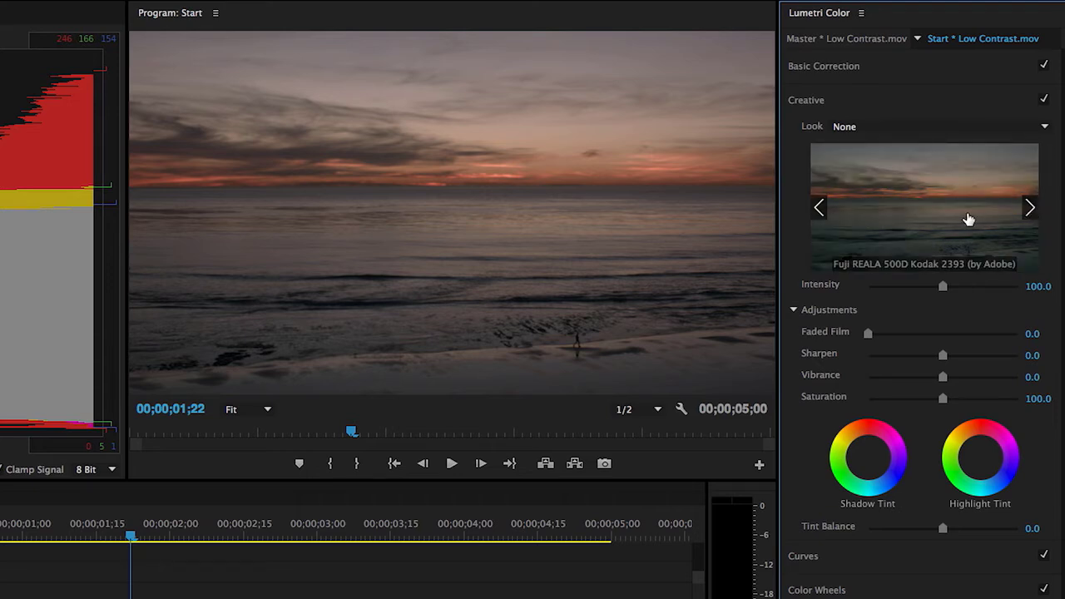
pyautogui.click(954, 219)
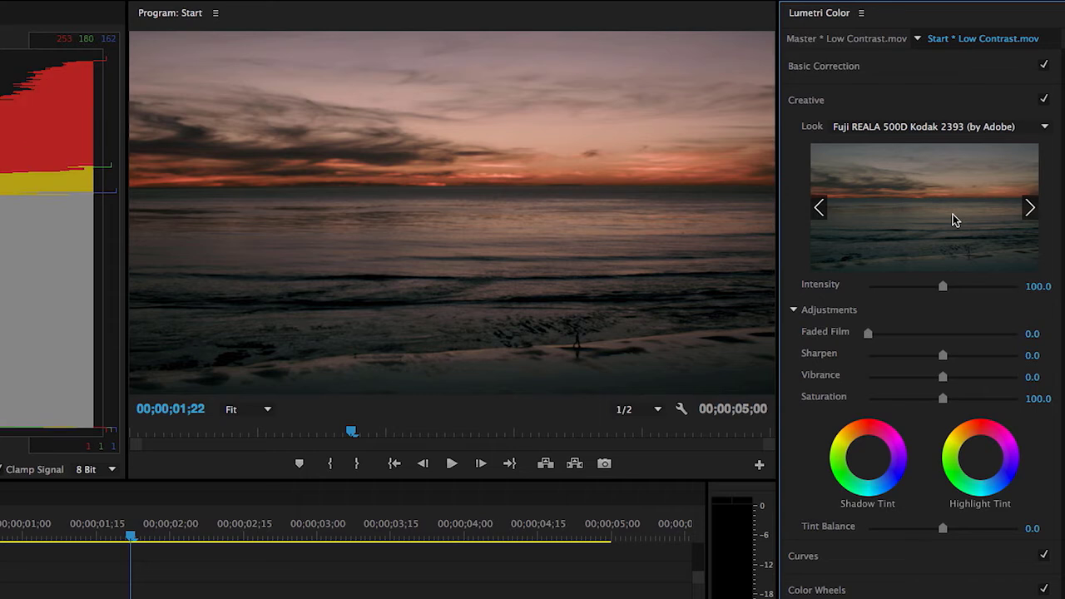
# - Try the SL BLUE DAY4NITE look on the clip and set the Look back to None
pyautogui.click(947, 130)
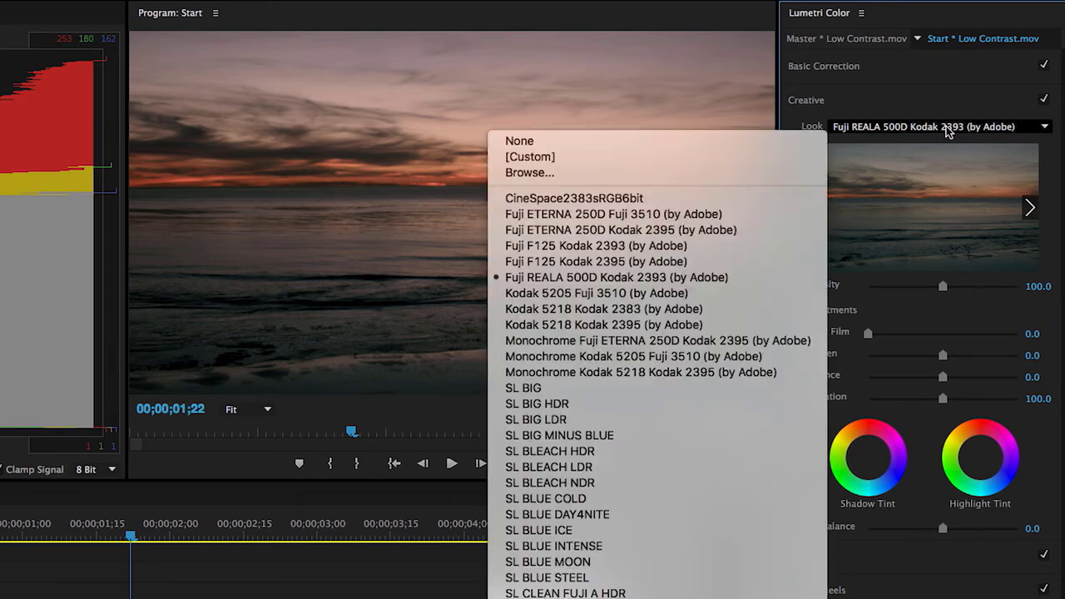
pyautogui.click(574, 516)
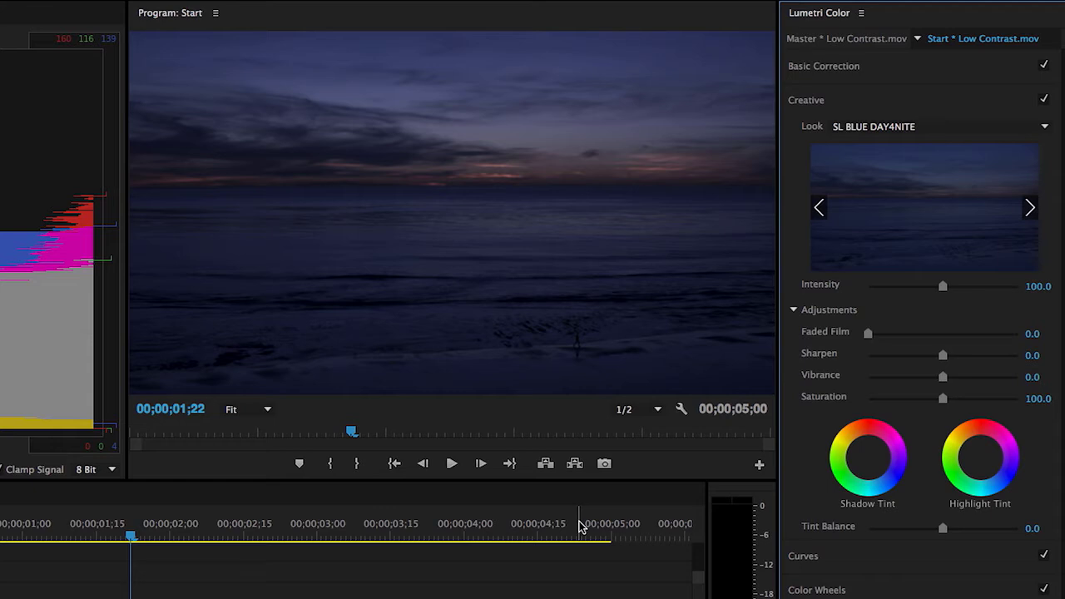
pyautogui.click(838, 133)
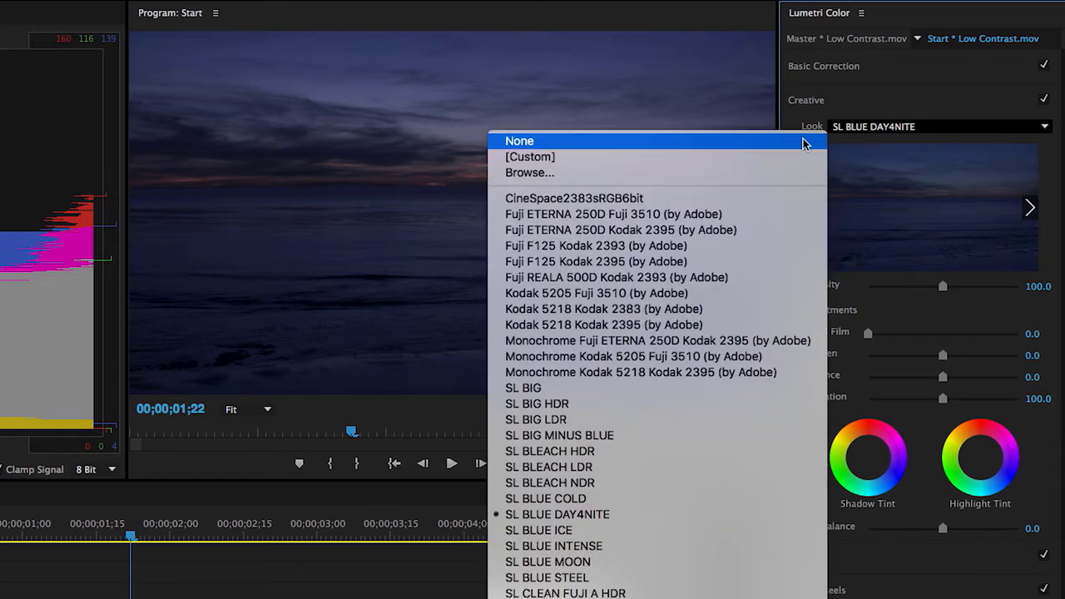
pyautogui.click(804, 144)
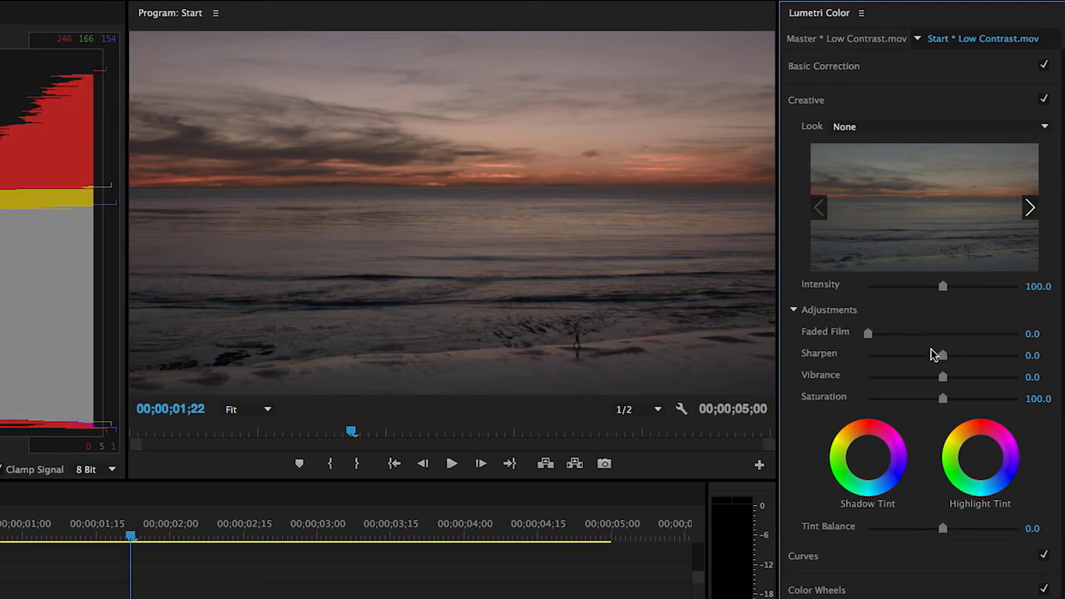
# - Set the Creative adjustments to Sharpen 27.8 and Saturation 158.9
pyautogui.moveTo(943, 356); pyautogui.dragTo(987, 402)
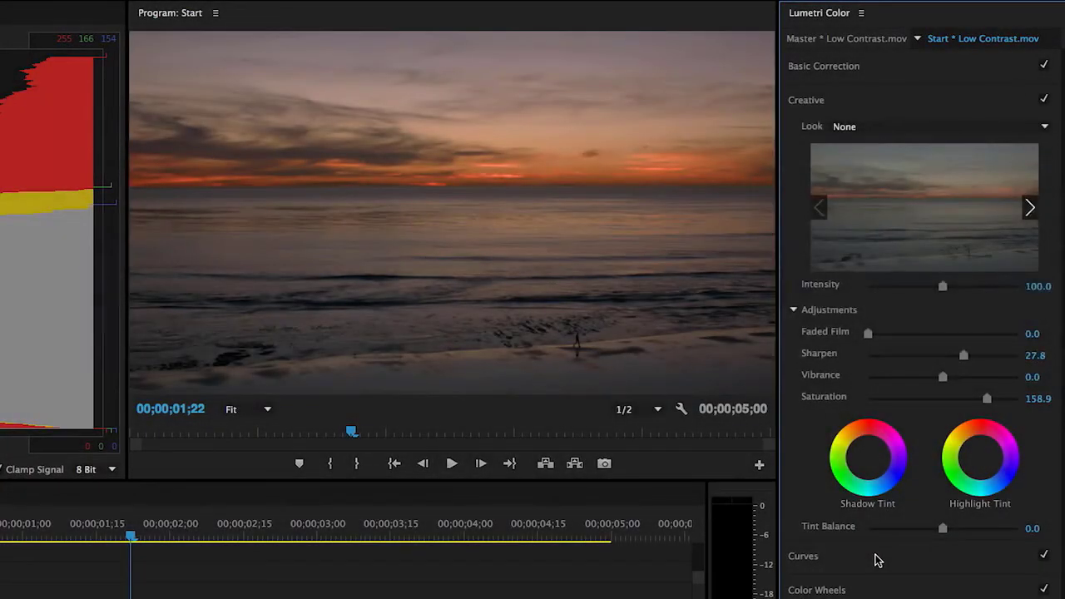
# - Shape the white RGB curve into a gentle S by lowering a shadow point and raising a highlight point
pyautogui.click(876, 556)
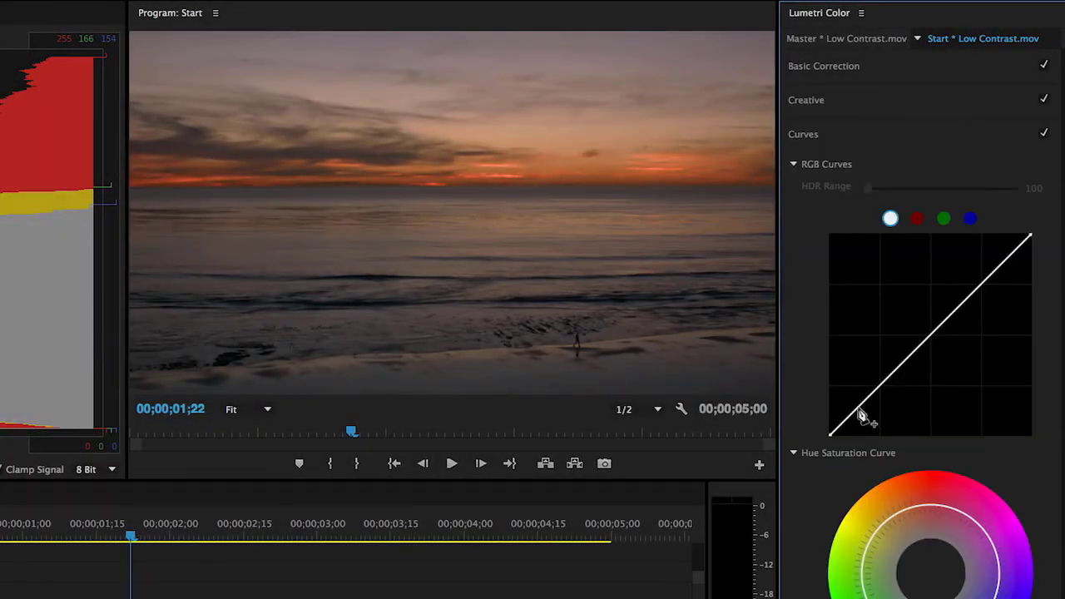
pyautogui.moveTo(860, 408); pyautogui.dragTo(865, 411)
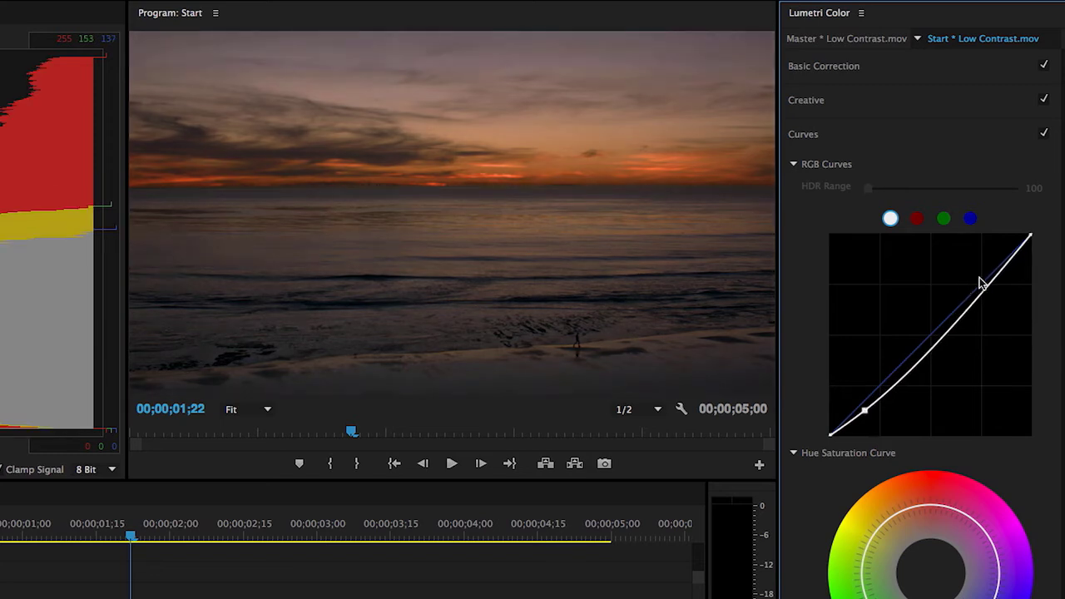
pyautogui.moveTo(995, 268); pyautogui.dragTo(990, 264)
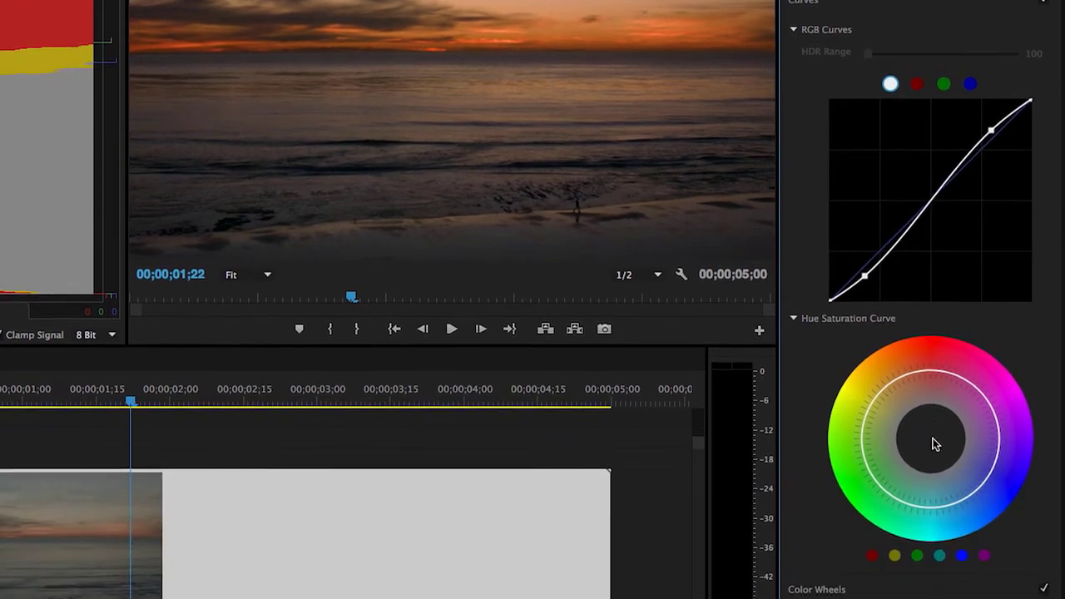
# - Boost the red and orange saturation on the Hue Saturation Curve and shift the Highlights color wheel slightly toward red
pyautogui.click(871, 545)
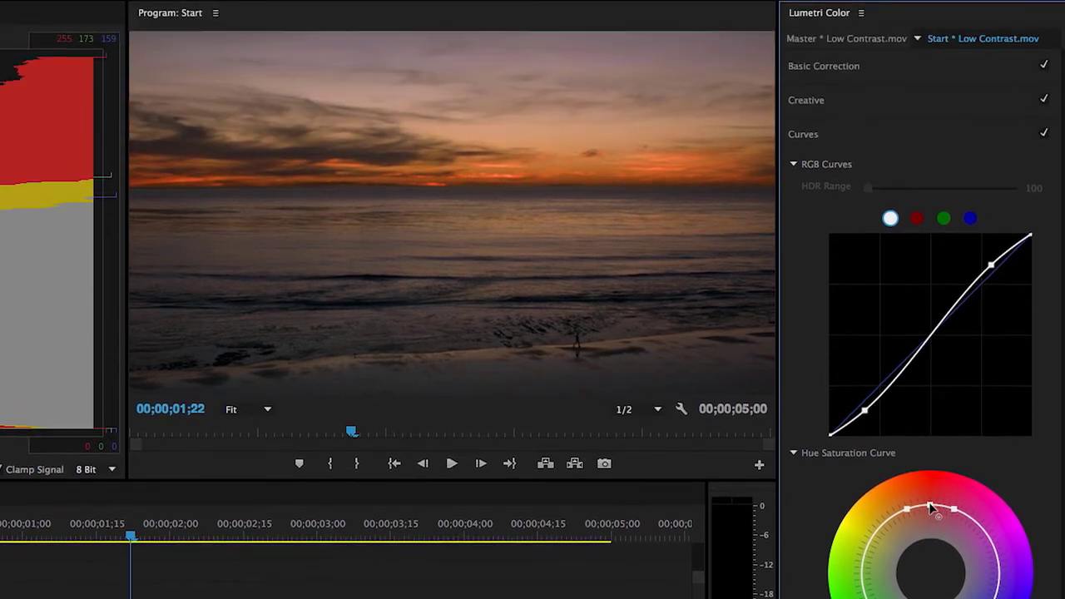
pyautogui.moveTo(929, 359); pyautogui.dragTo(918, 348)
pyautogui.moveTo(917, 492); pyautogui.dragTo(885, 502)
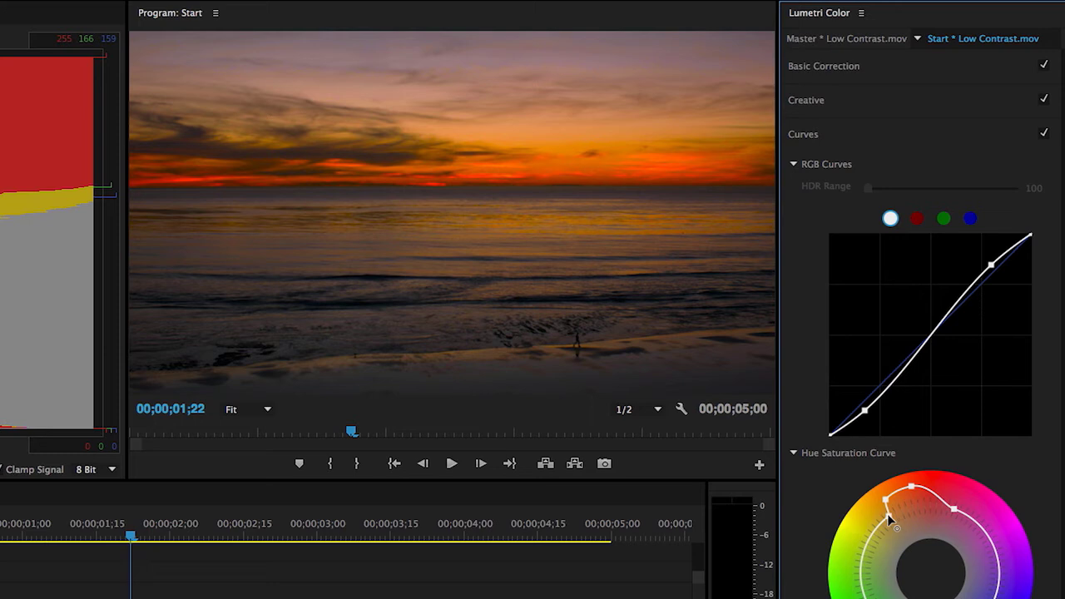
pyautogui.doubleClick(889, 519)
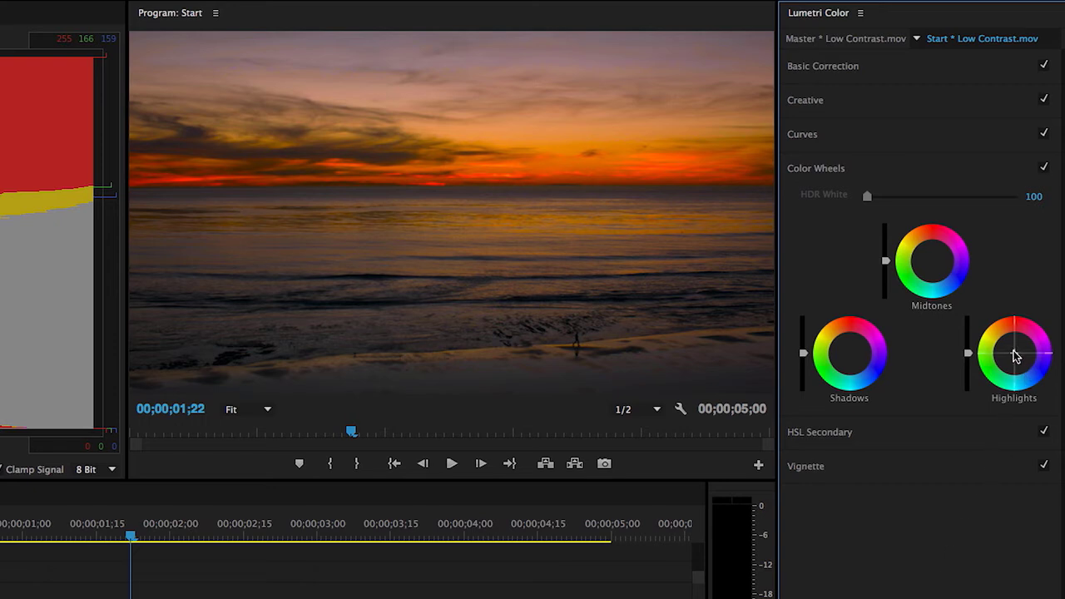
pyautogui.moveTo(1014, 356); pyautogui.dragTo(1014, 351)
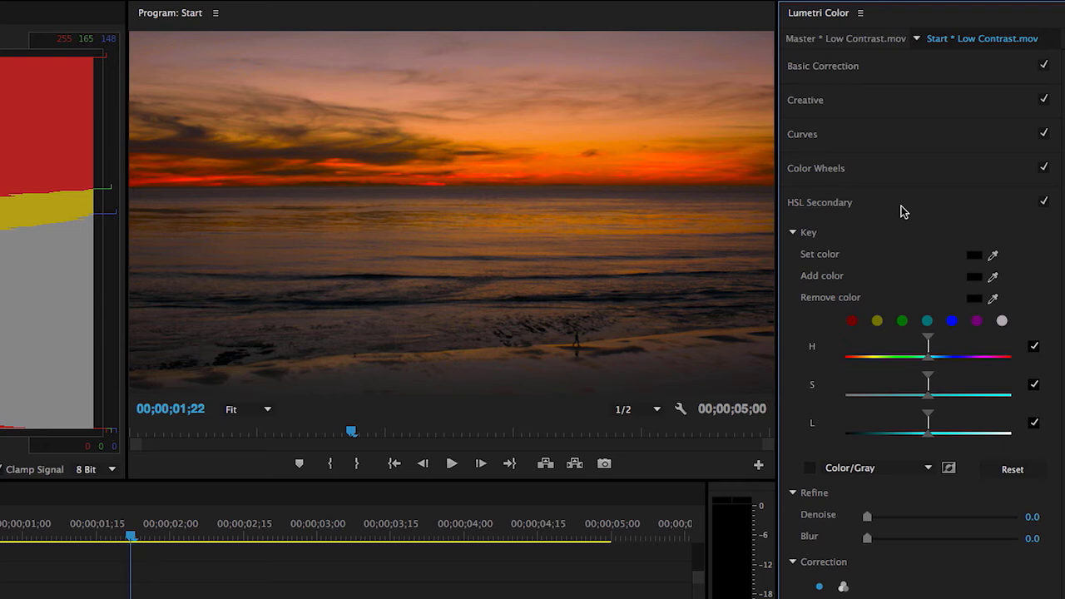
# - Key the orange sunset glow above the horizon in HSL Secondary by setting a sampled color and adding a second sample
pyautogui.click(992, 255)
pyautogui.moveTo(998, 251); pyautogui.dragTo(721, 170)
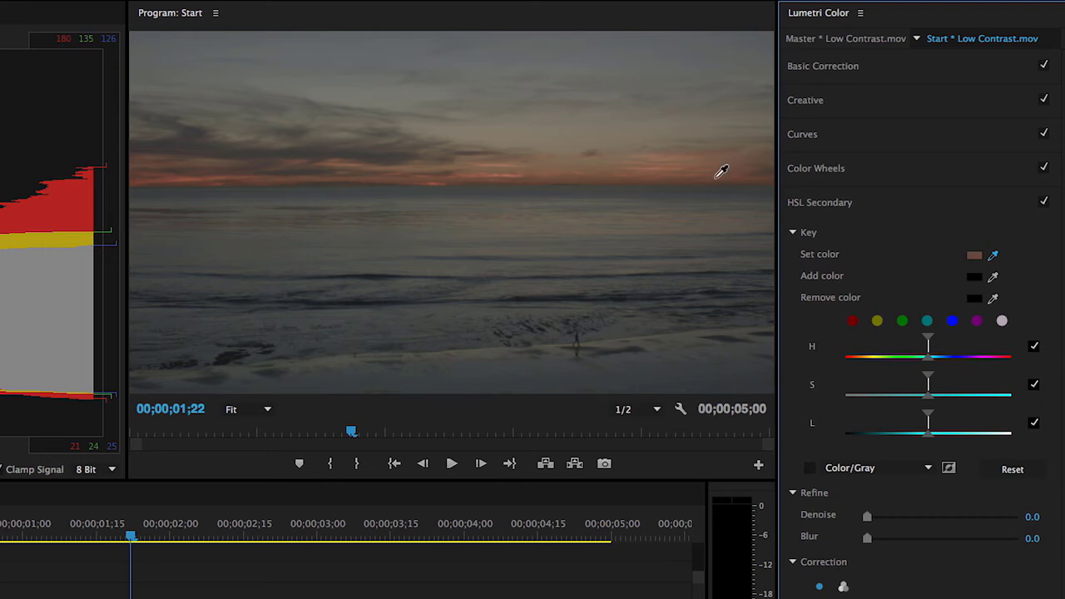
pyautogui.moveTo(722, 171); pyautogui.dragTo(720, 172)
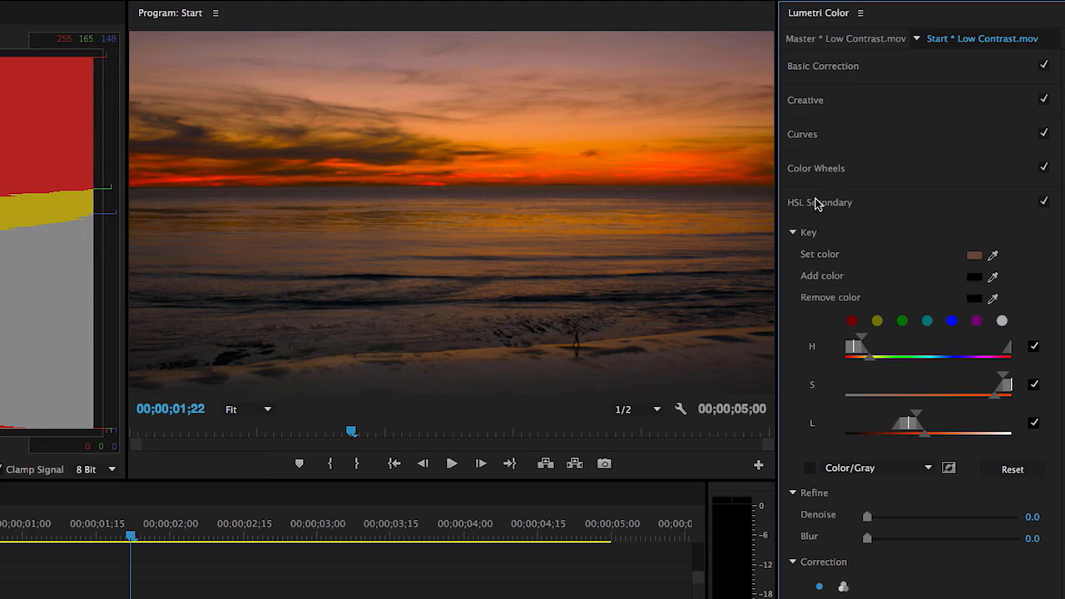
pyautogui.click(996, 272)
pyautogui.moveTo(745, 178)
pyautogui.mouseDown()
pyautogui.moveTo(627, 162)
pyautogui.moveTo(599, 178)
pyautogui.mouseUp()
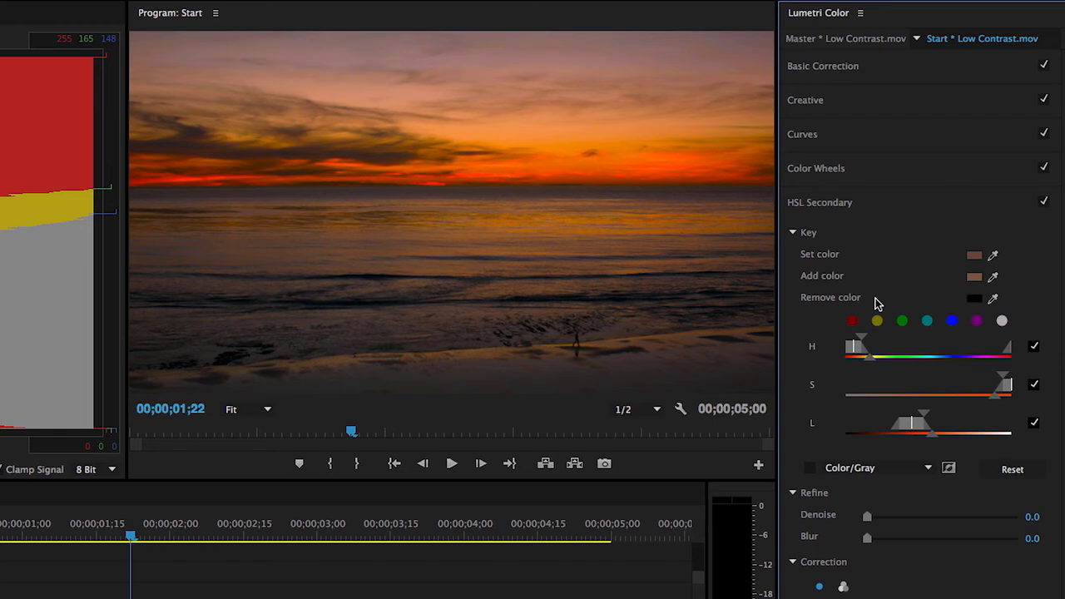
# - Refine the HSL Secondary key to Denoise 36.5 and Blur 3.5 while previewing the mask in Color/Gray, and hide the mask
pyautogui.click(810, 469)
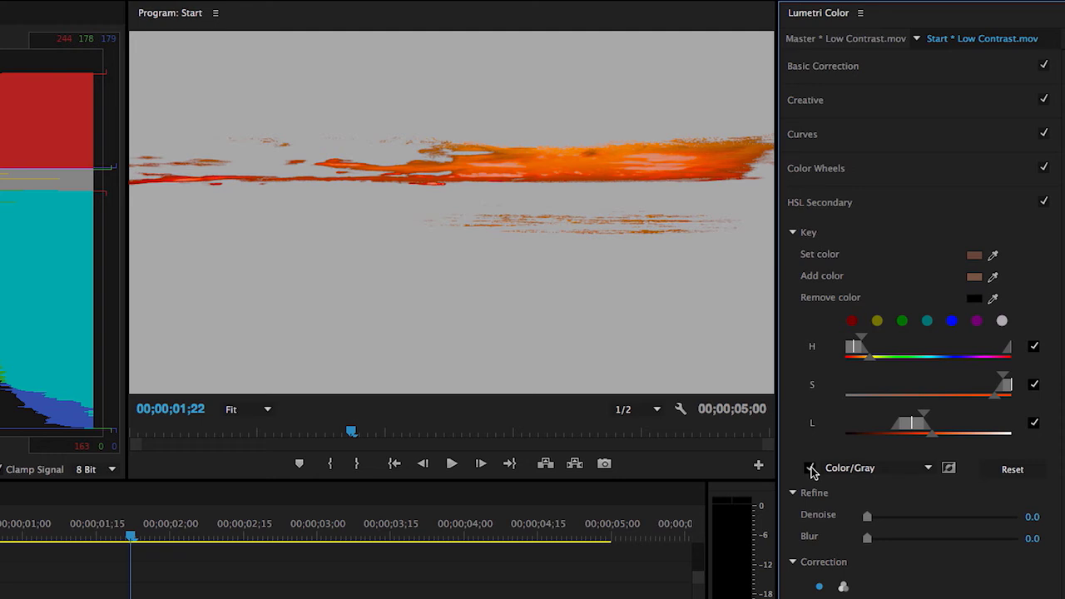
pyautogui.click(921, 470)
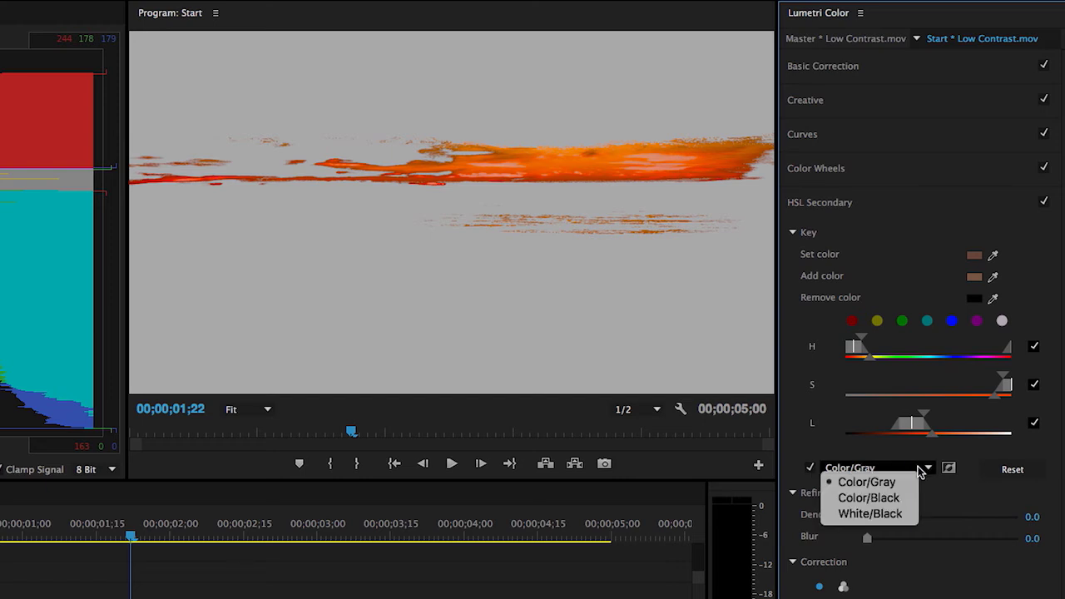
pyautogui.click(889, 546)
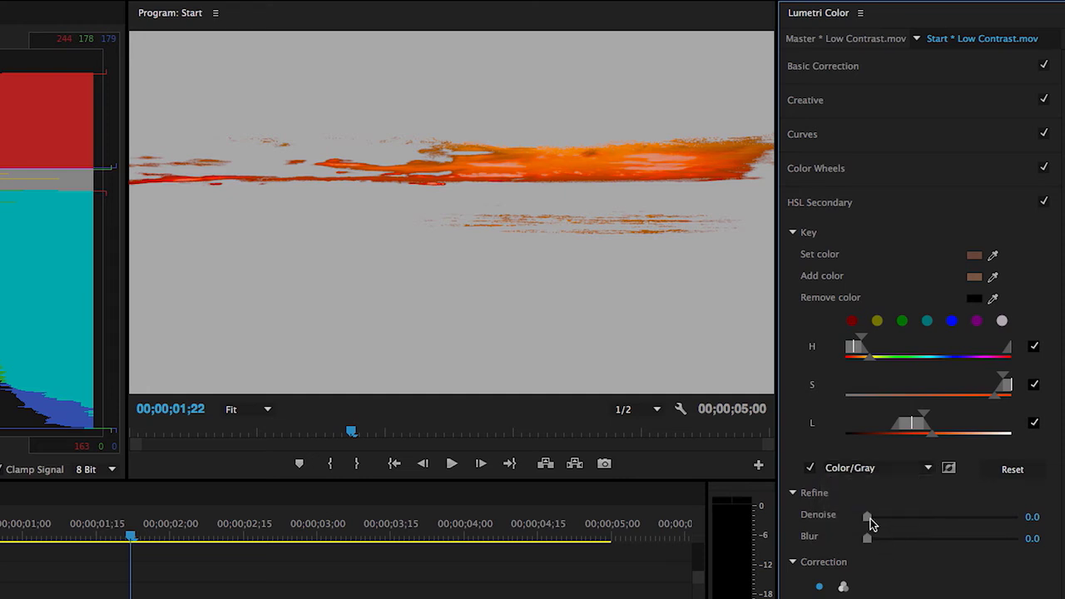
pyautogui.moveTo(869, 521); pyautogui.dragTo(924, 521)
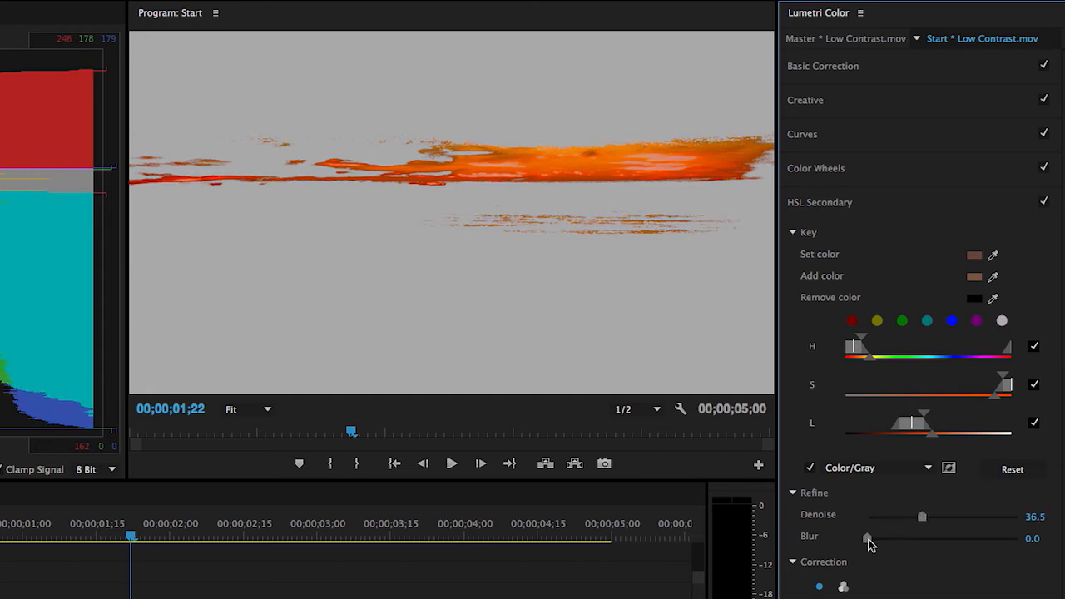
pyautogui.moveTo(868, 541); pyautogui.dragTo(885, 541)
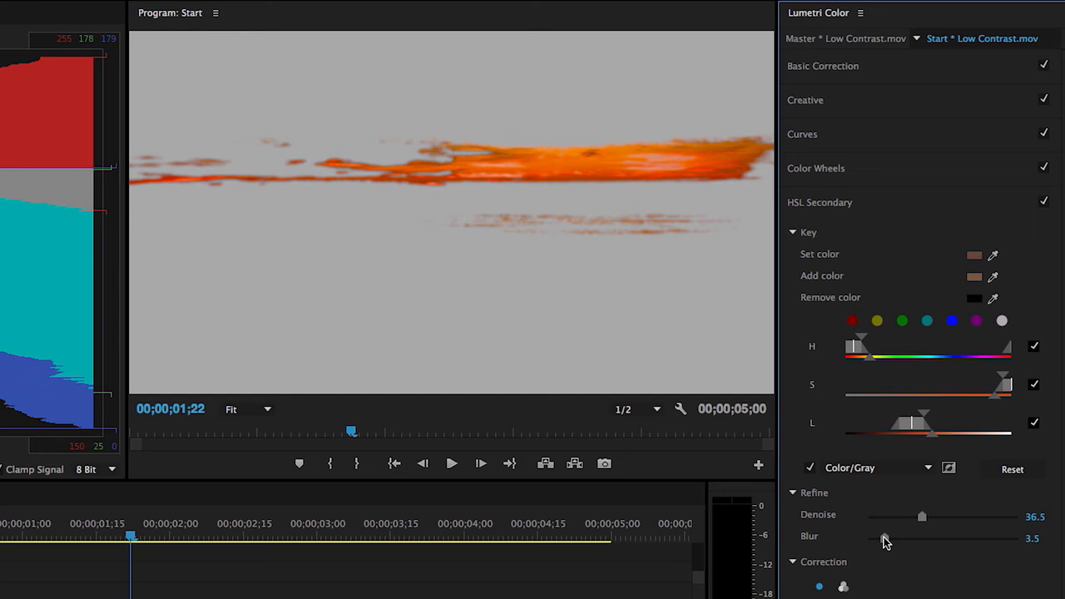
pyautogui.click(812, 468)
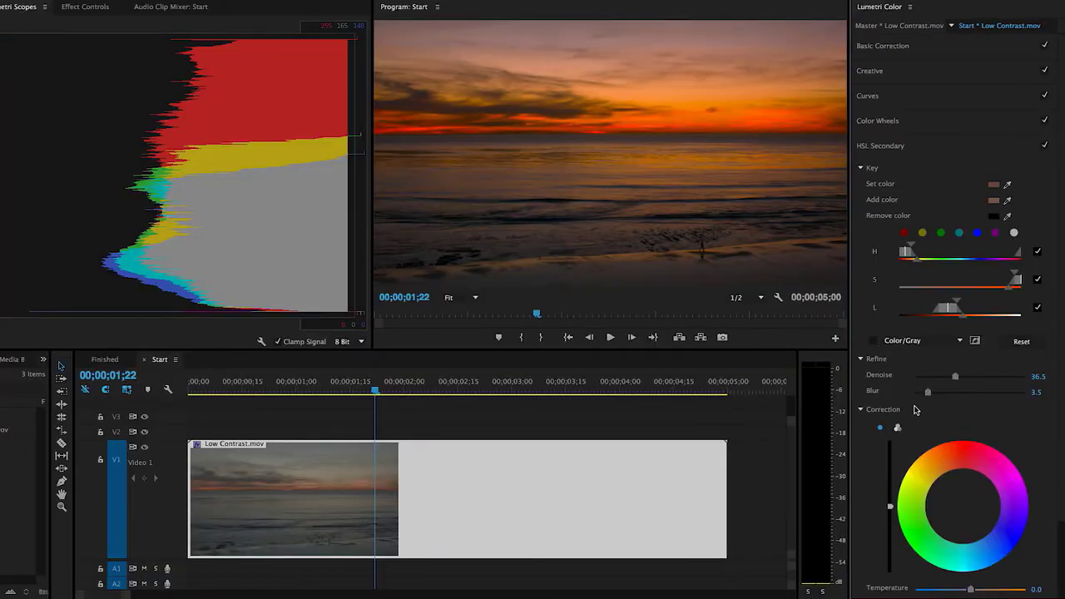
# - Try lowering the HSL Secondary correction's Saturation to about 33, and reset it to its default
pyautogui.scroll(-3, 918, 411)
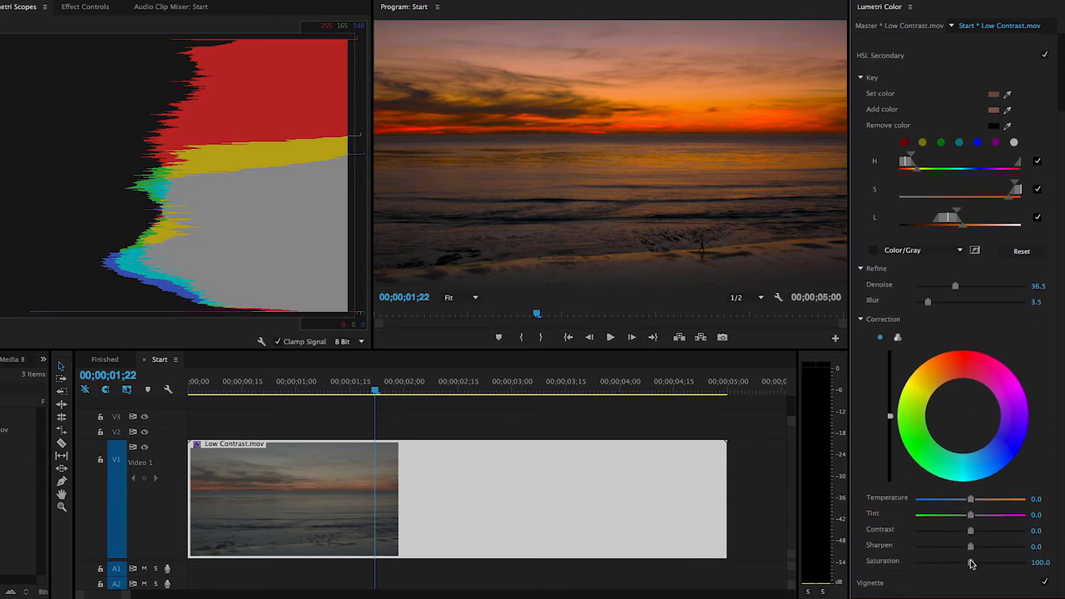
pyautogui.moveTo(970, 561); pyautogui.dragTo(933, 565)
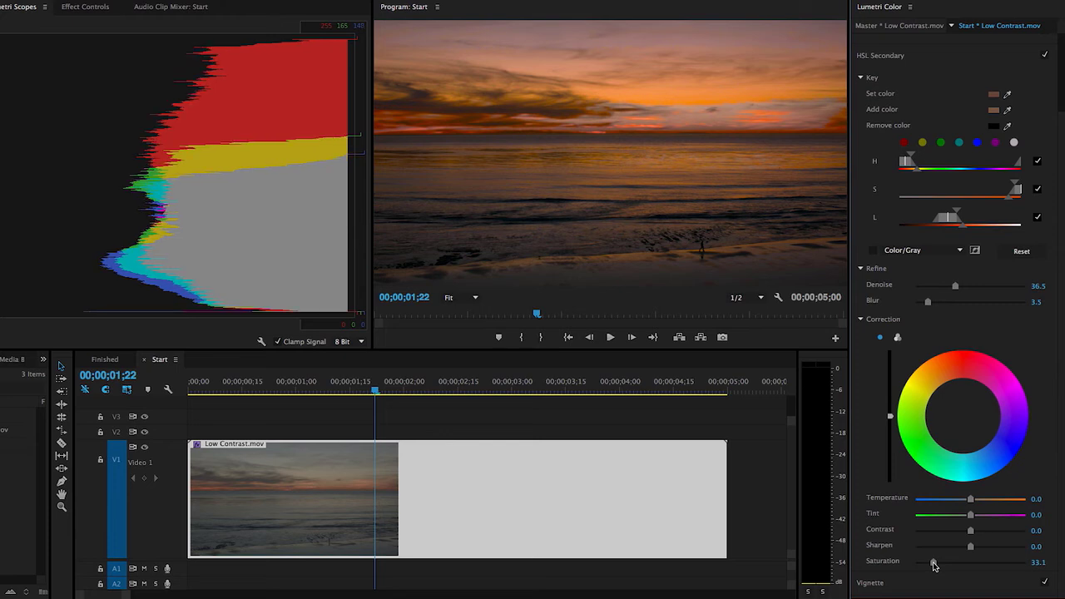
pyautogui.moveTo(933, 565)
pyautogui.mouseDown()
pyautogui.moveTo(961, 567)
pyautogui.moveTo(935, 566)
pyautogui.mouseUp()
pyautogui.doubleClick(934, 565)
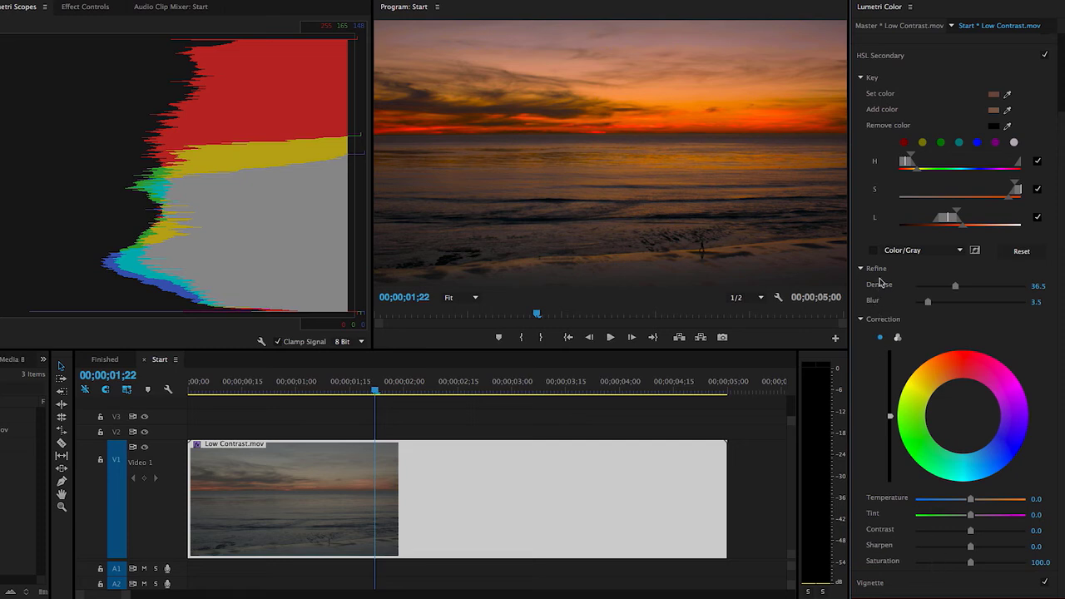
# - Preview the HSL Secondary mask, invert it to target everything outside the sunset glow, and hide the preview
pyautogui.click(874, 251)
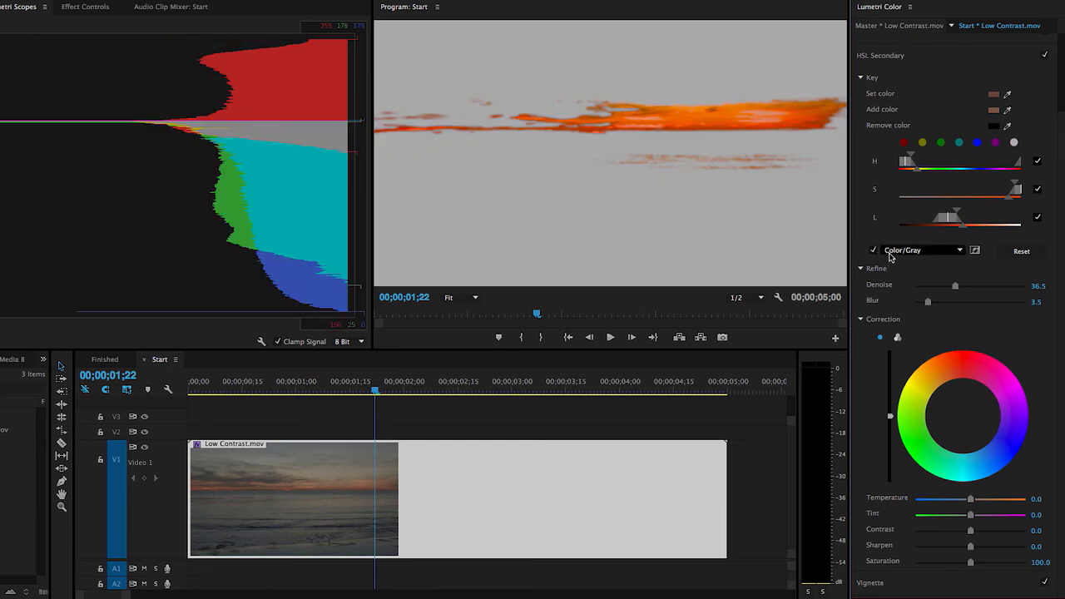
pyautogui.click(977, 251)
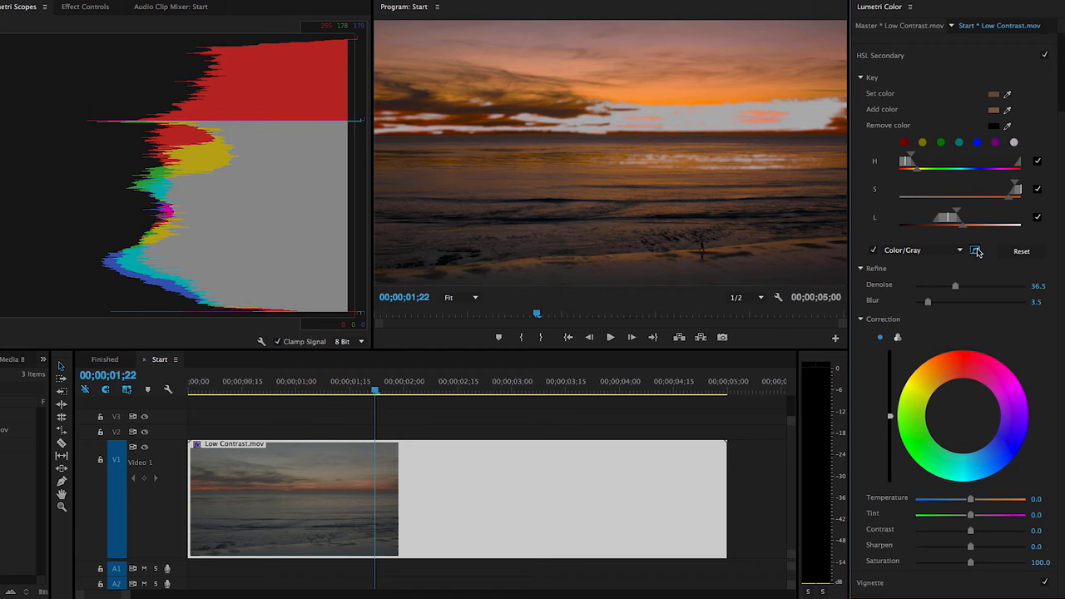
pyautogui.click(873, 251)
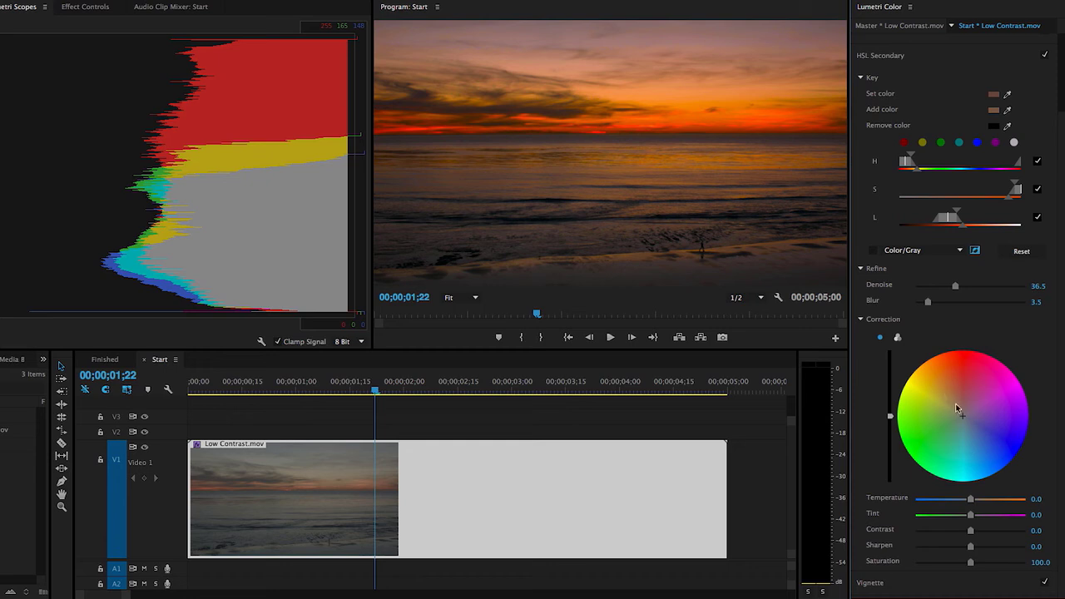
# - Shift the HSL Secondary correction wheel toward red, set Temperature 18.2, Sharpen 22.7 and Saturation 110.5, and compare with the section off and on
pyautogui.moveTo(961, 416); pyautogui.dragTo(958, 402)
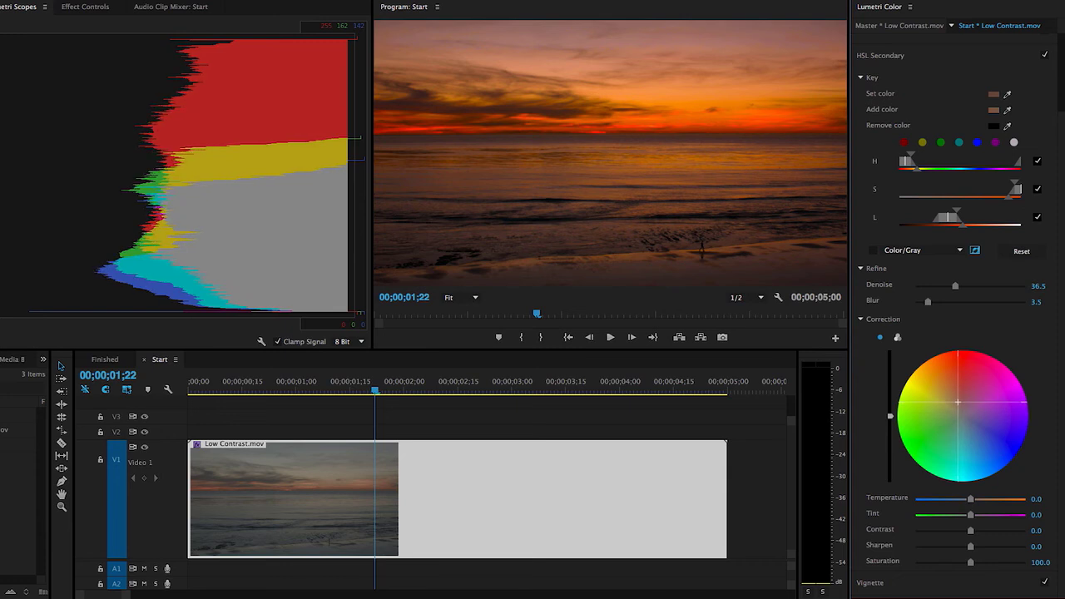
pyautogui.moveTo(970, 498); pyautogui.dragTo(981, 500)
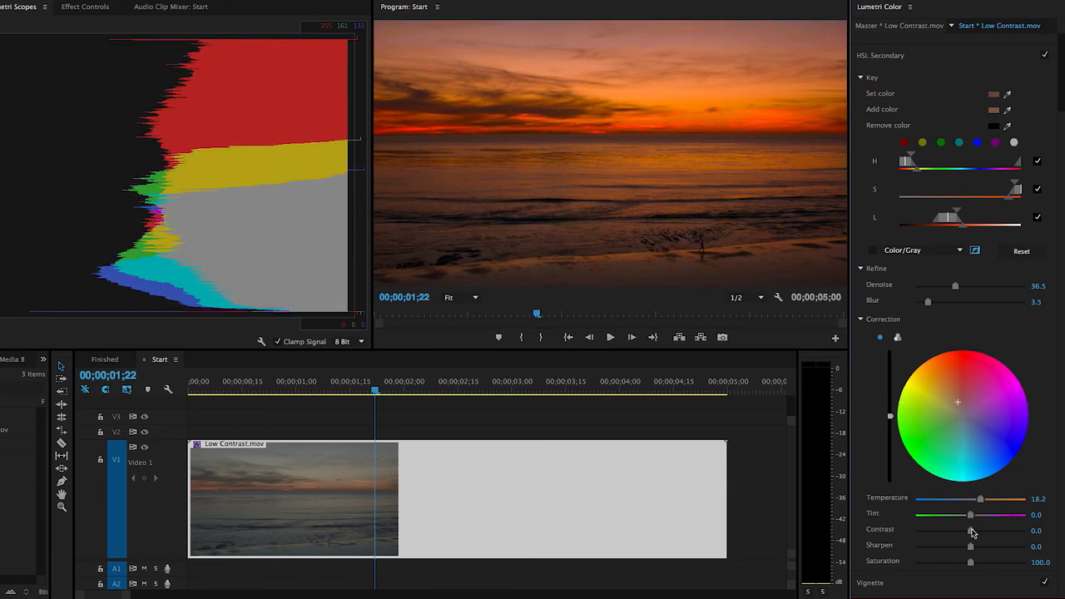
pyautogui.moveTo(970, 548)
pyautogui.mouseDown()
pyautogui.moveTo(984, 549)
pyautogui.moveTo(976, 563)
pyautogui.mouseUp()
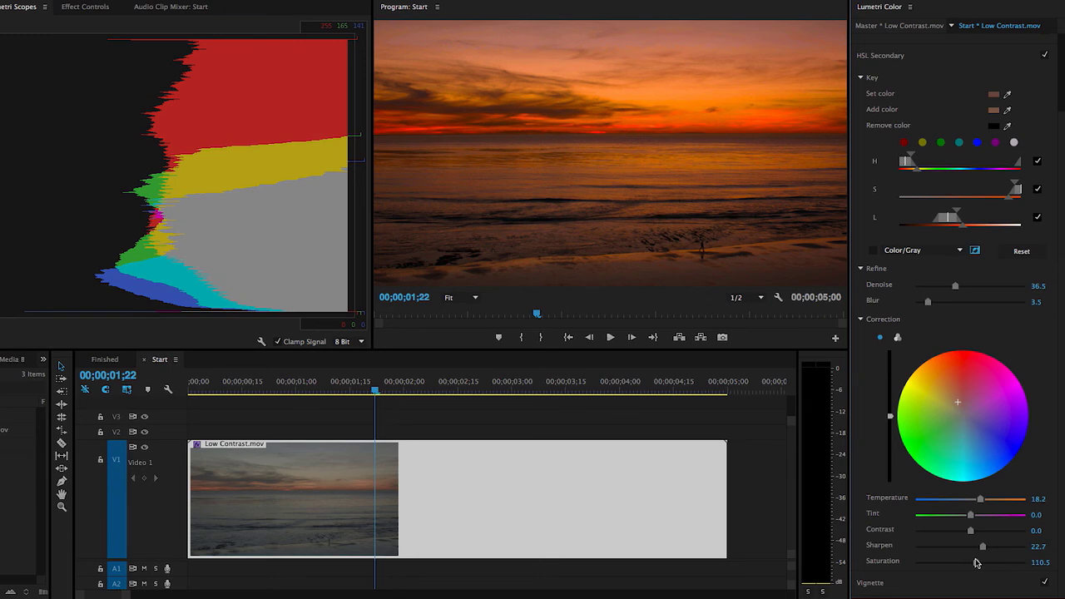
pyautogui.click(1045, 56)
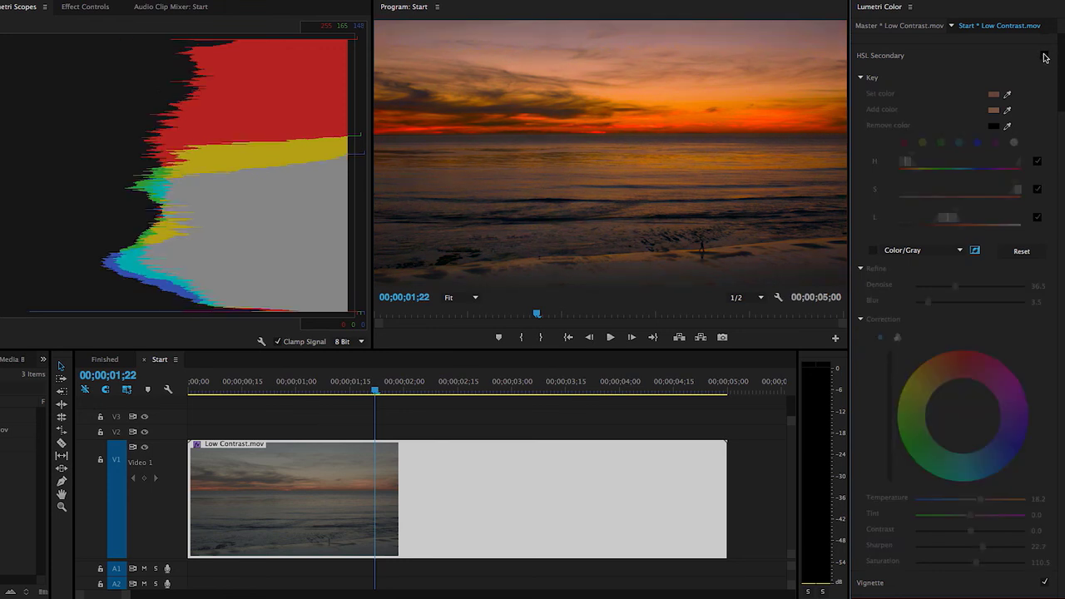
pyautogui.click(1045, 55)
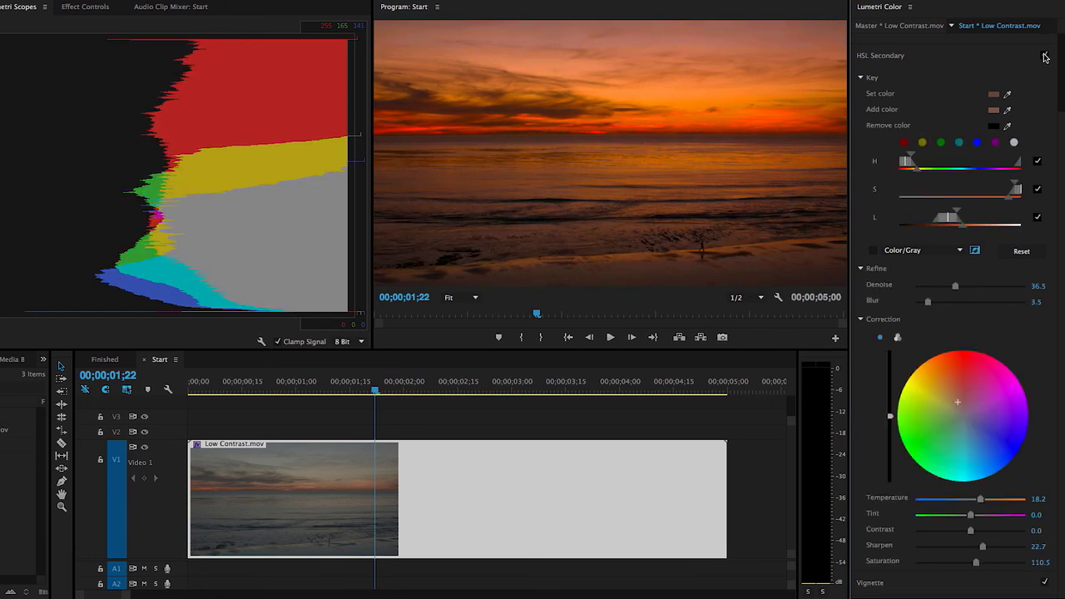
# - Darken the frame edges with a Vignette Amount of -0.1, and play the graded clip from about 00;00;01;14
pyautogui.click(1023, 56)
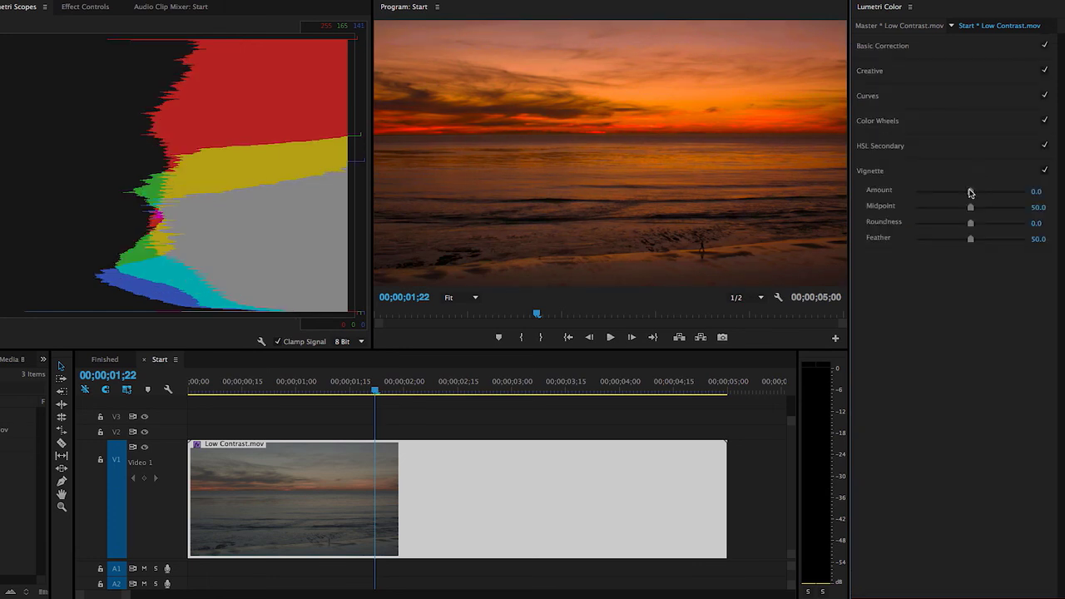
pyautogui.moveTo(970, 191); pyautogui.dragTo(968, 192)
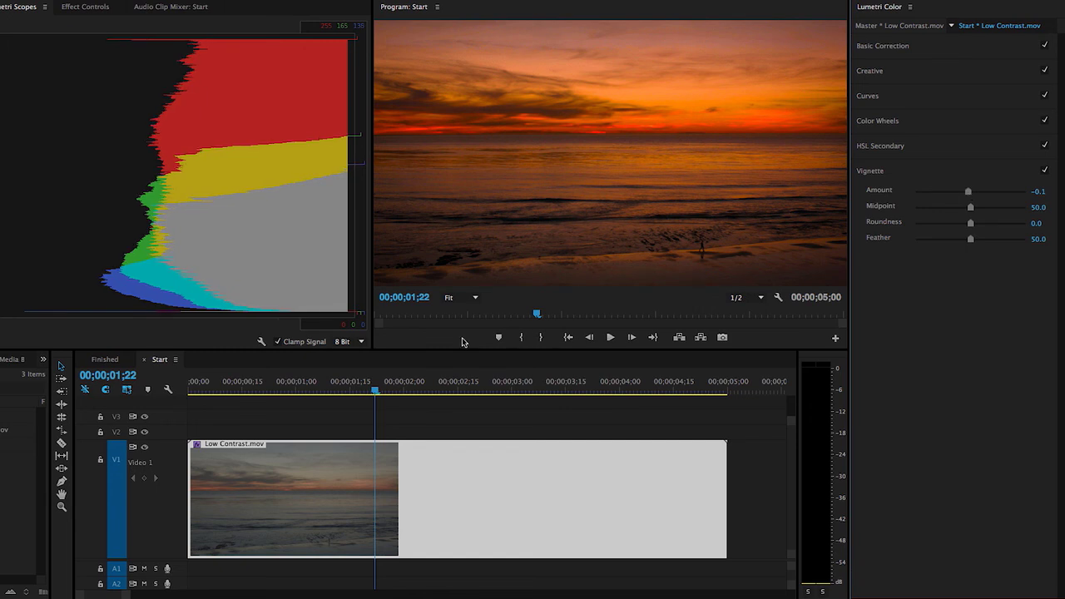
pyautogui.click(349, 390)
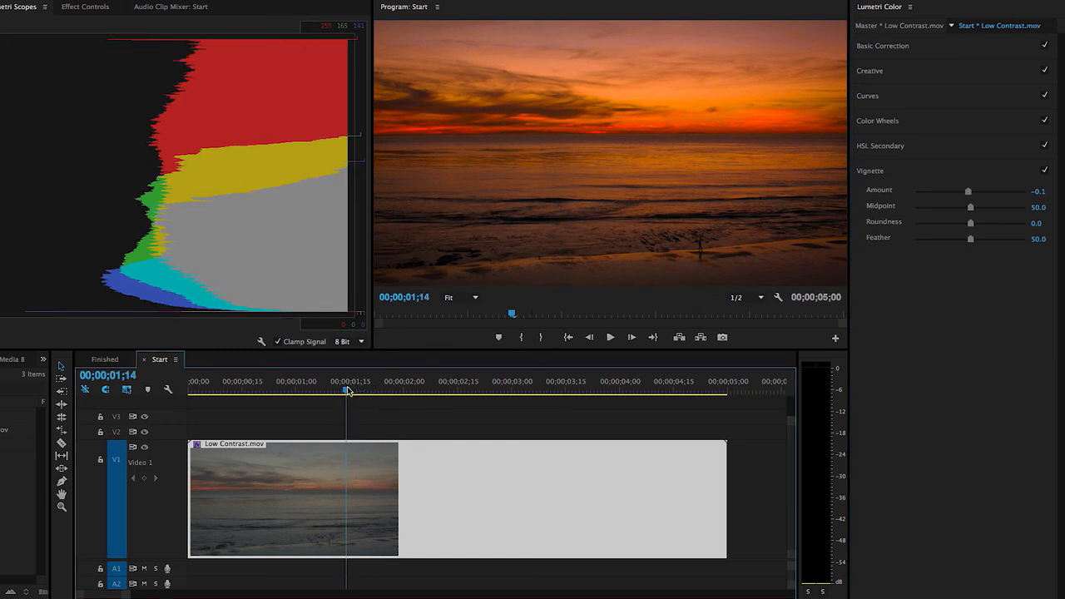
pyautogui.press('space')
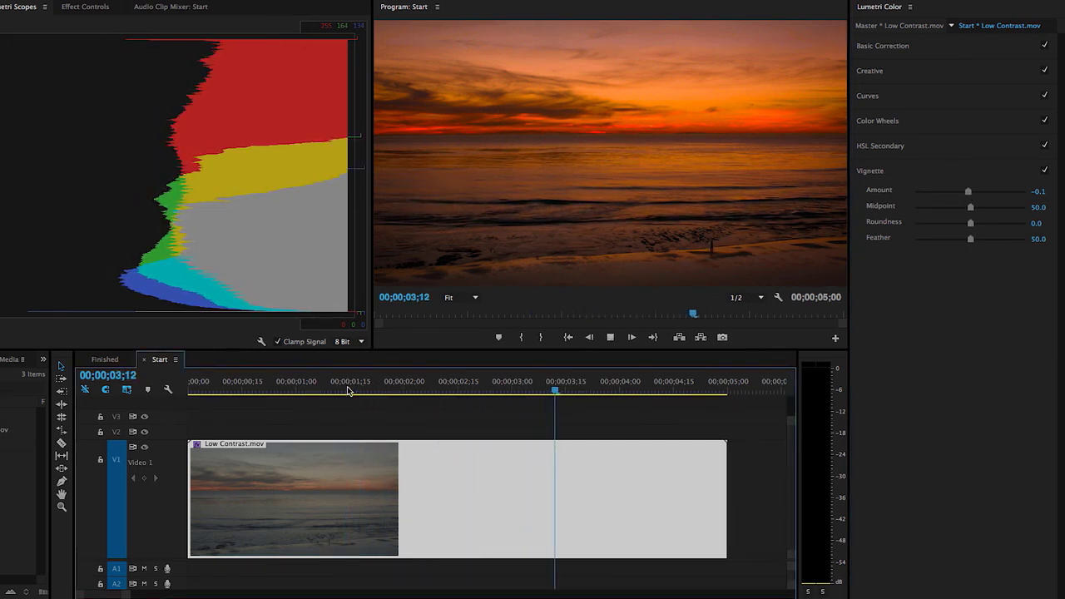
# - Compare the clip with the Lumetri Color effect off and on, and expand its Basic Correction and HDR White parameters
pyautogui.click(101, 7)
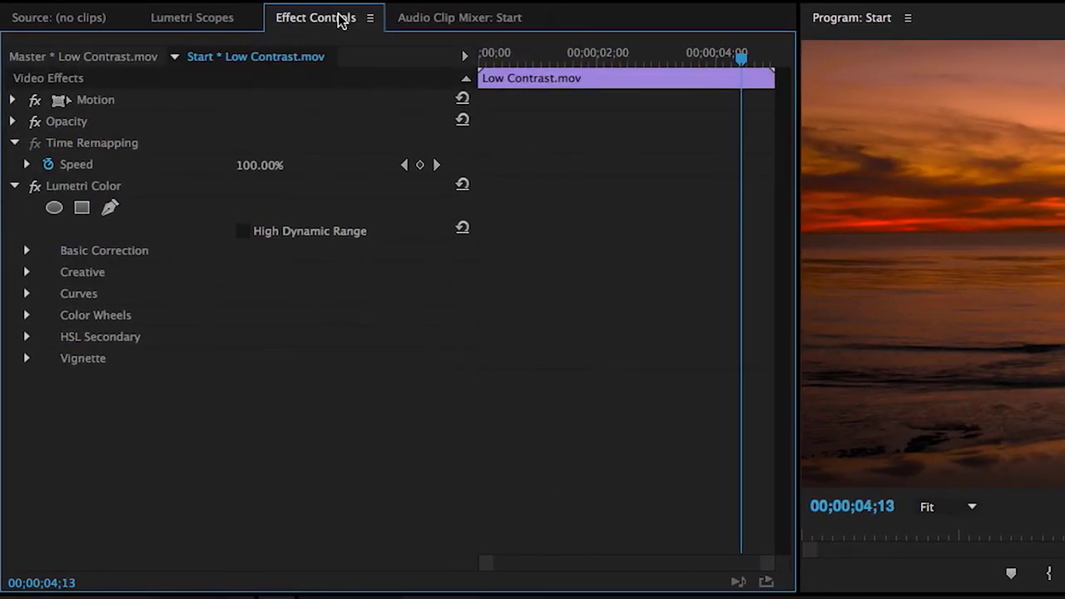
pyautogui.click(35, 186)
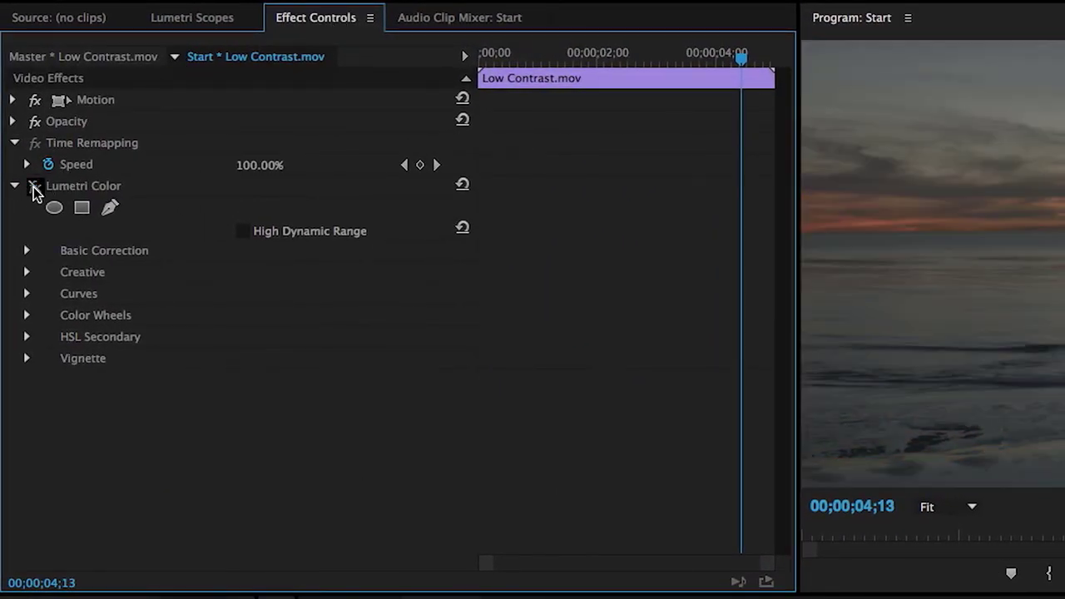
pyautogui.click(35, 187)
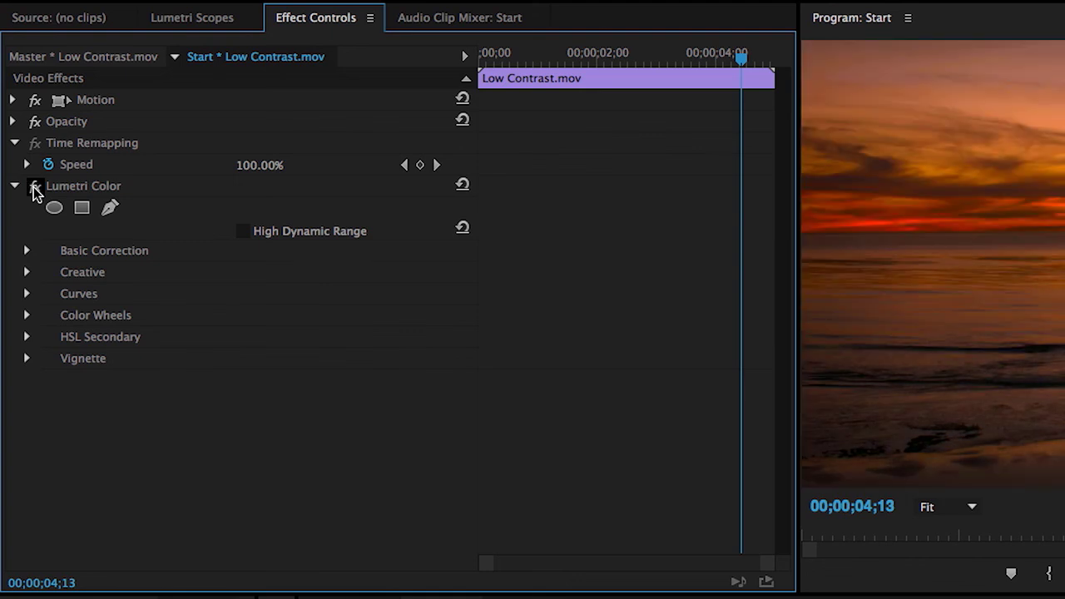
pyautogui.click(27, 251)
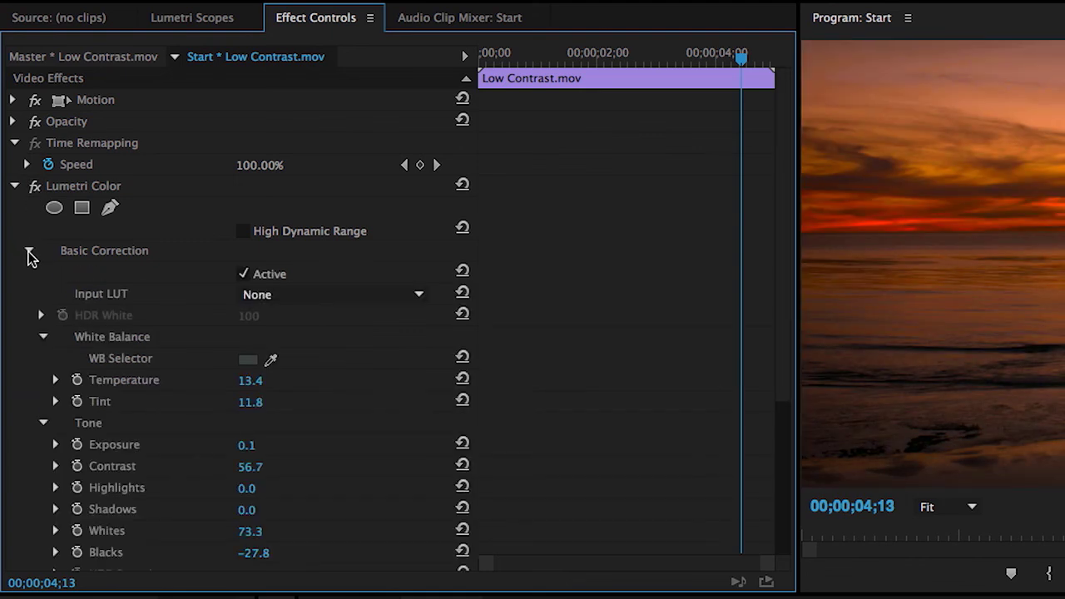
pyautogui.click(41, 316)
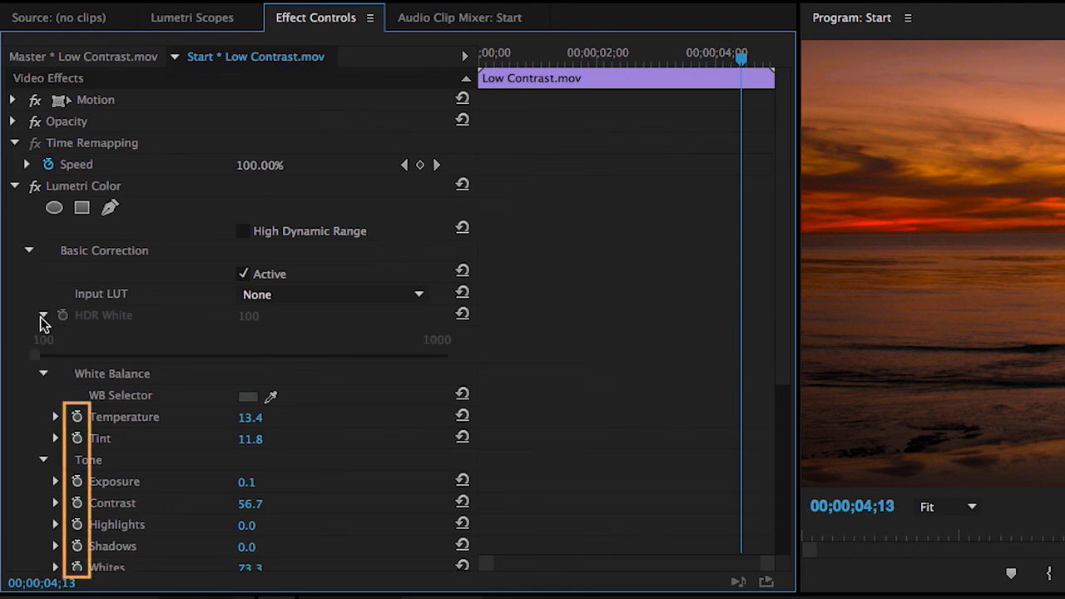